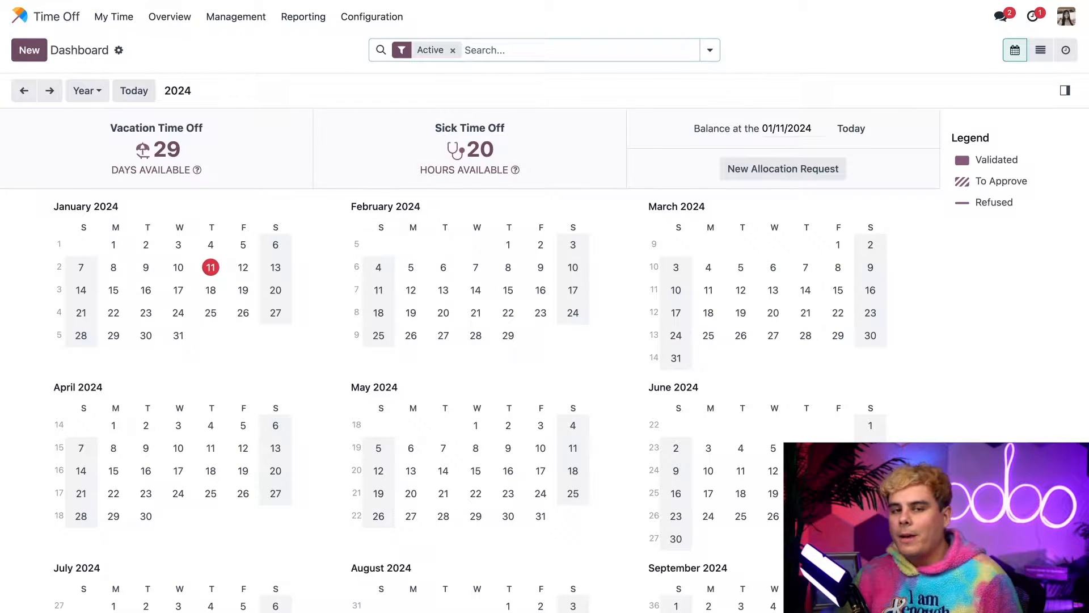
Check the projected time off balance as of 01/01/2025, and return the balance date to today
click(778, 131)
click(823, 168)
click(765, 172)
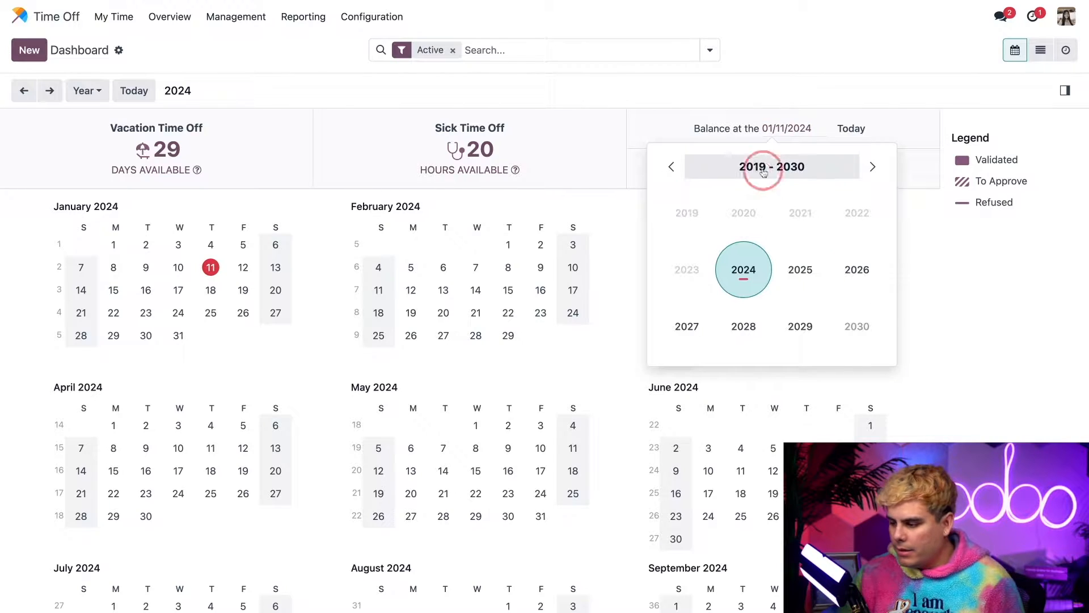
click(796, 274)
click(687, 213)
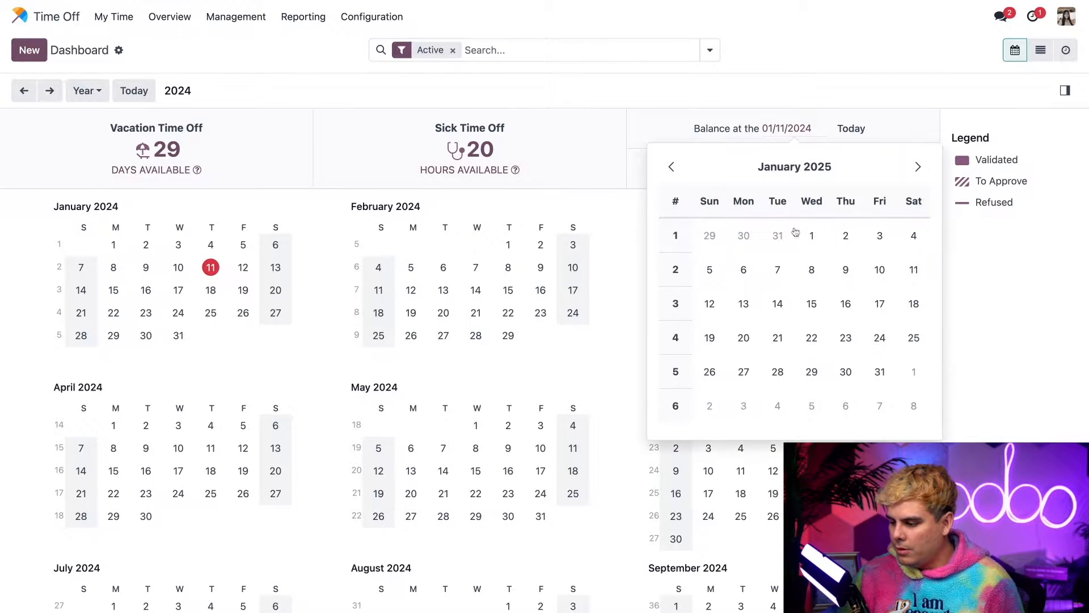
click(813, 233)
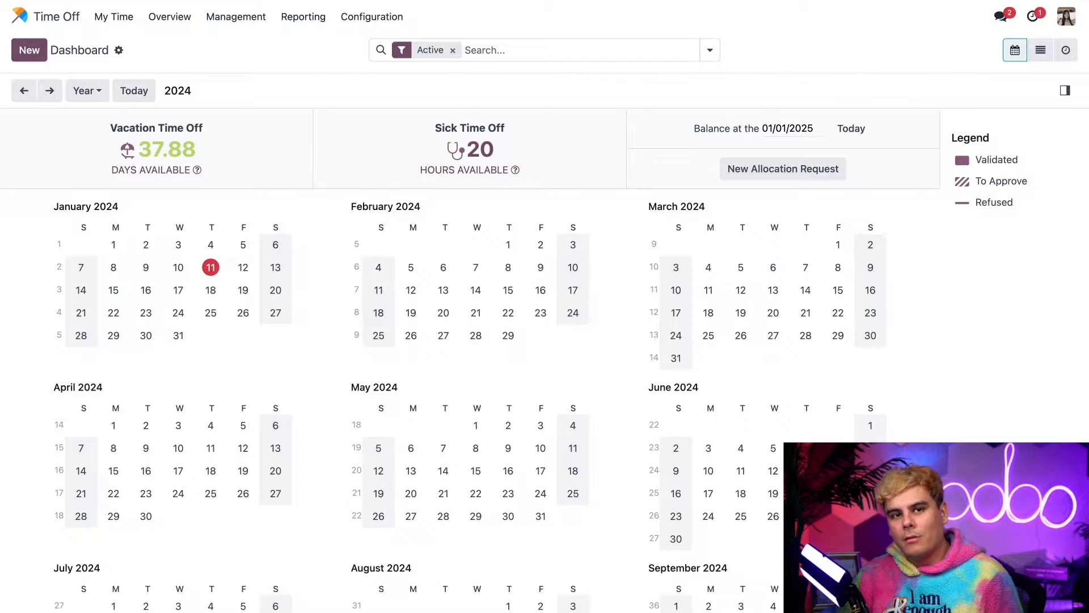
click(847, 135)
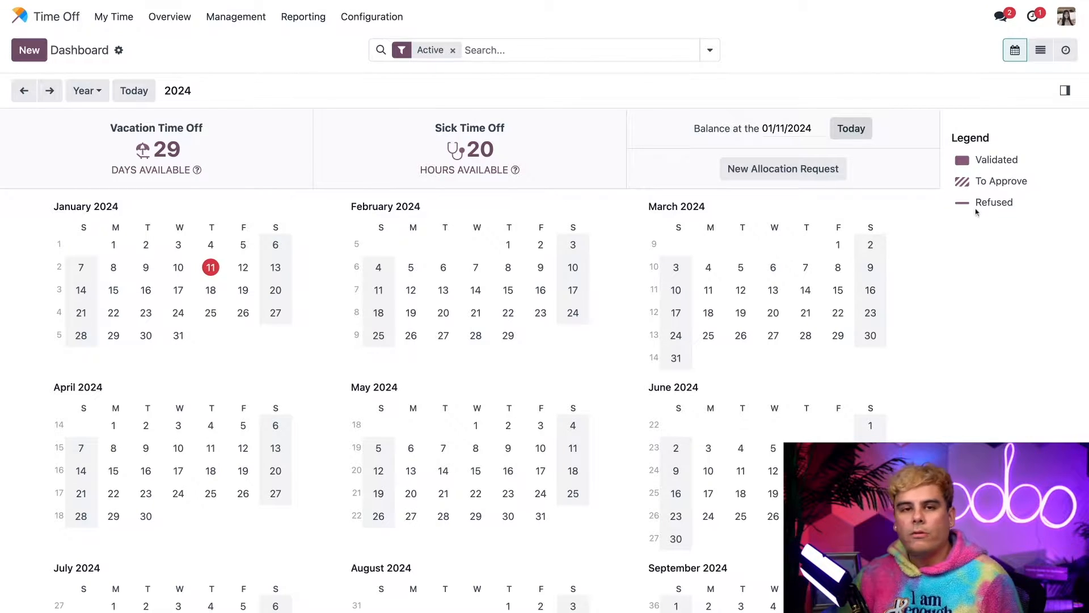
Review the 2023 time off calendar and the personal lists of allocations and time off requests
click(24, 91)
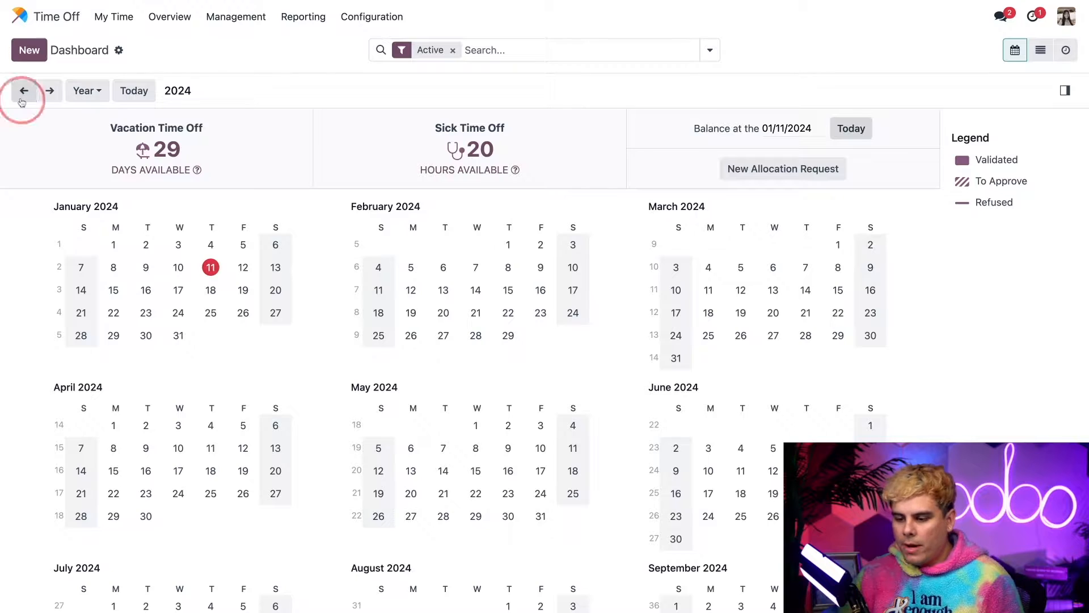
scroll(319, 379, down, 2)
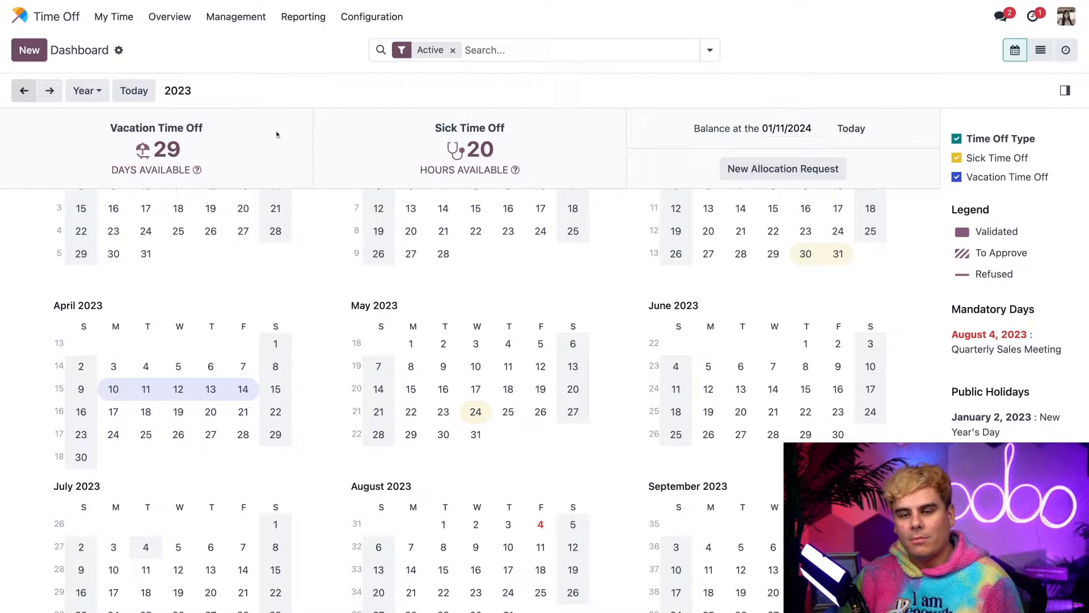
click(115, 17)
click(134, 81)
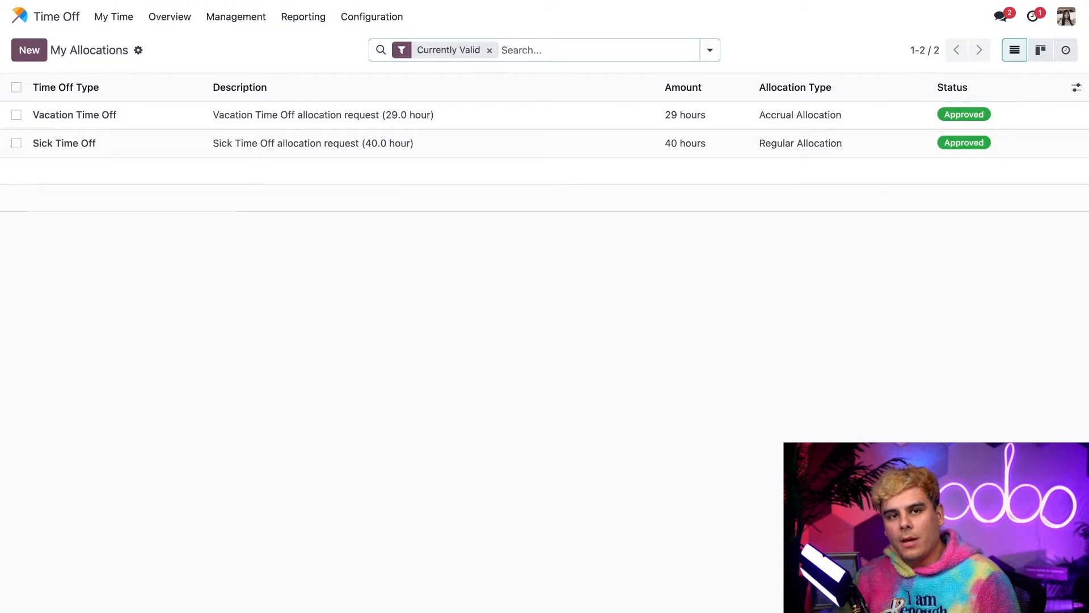
click(111, 19)
click(126, 63)
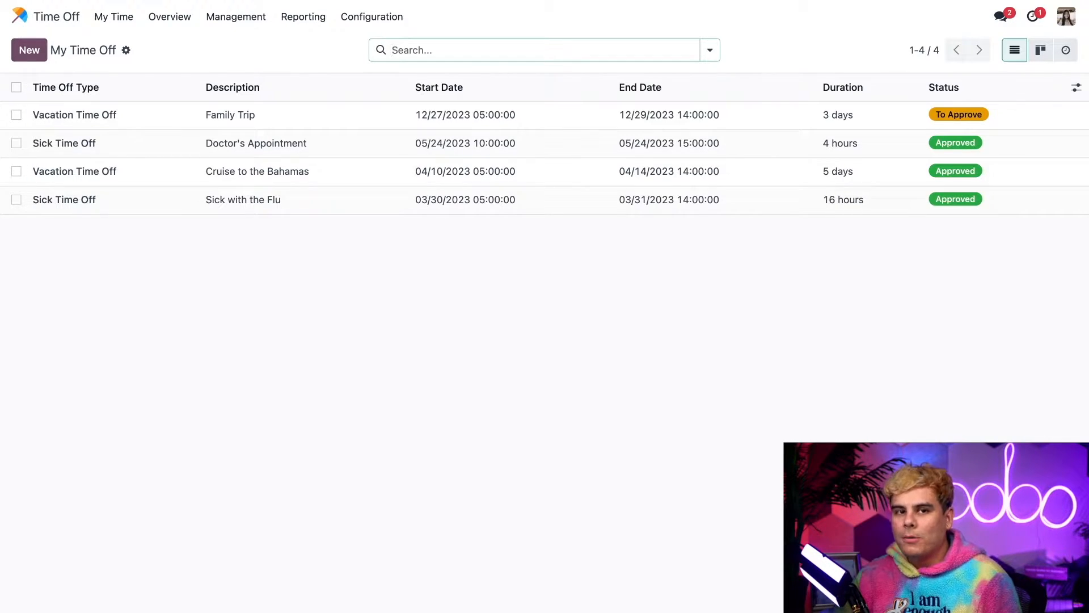
Create a new time off type named "Volunteer time off"
click(369, 17)
click(368, 43)
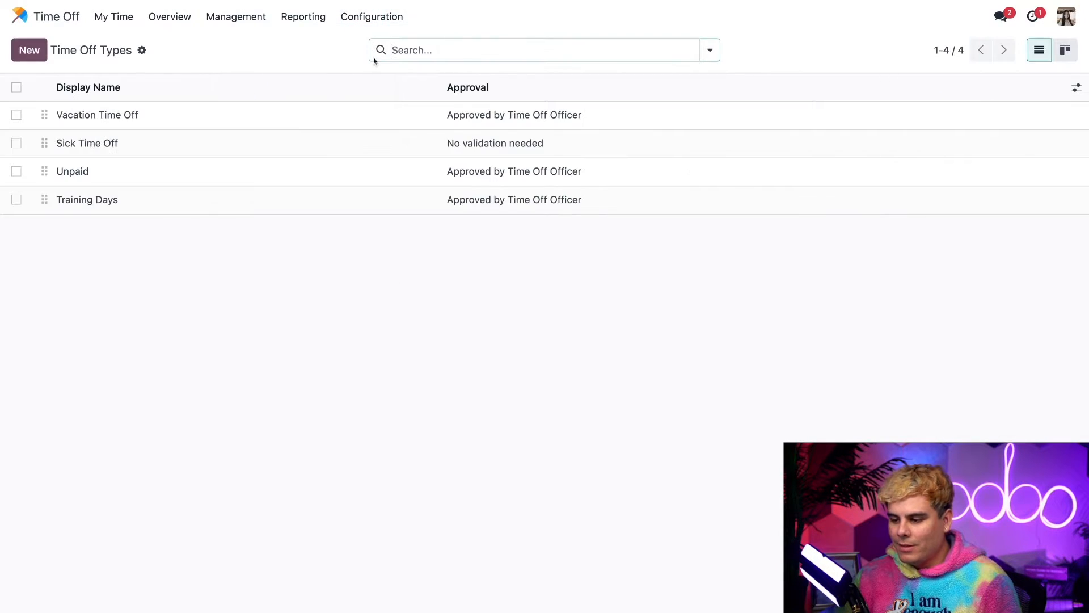
click(32, 55)
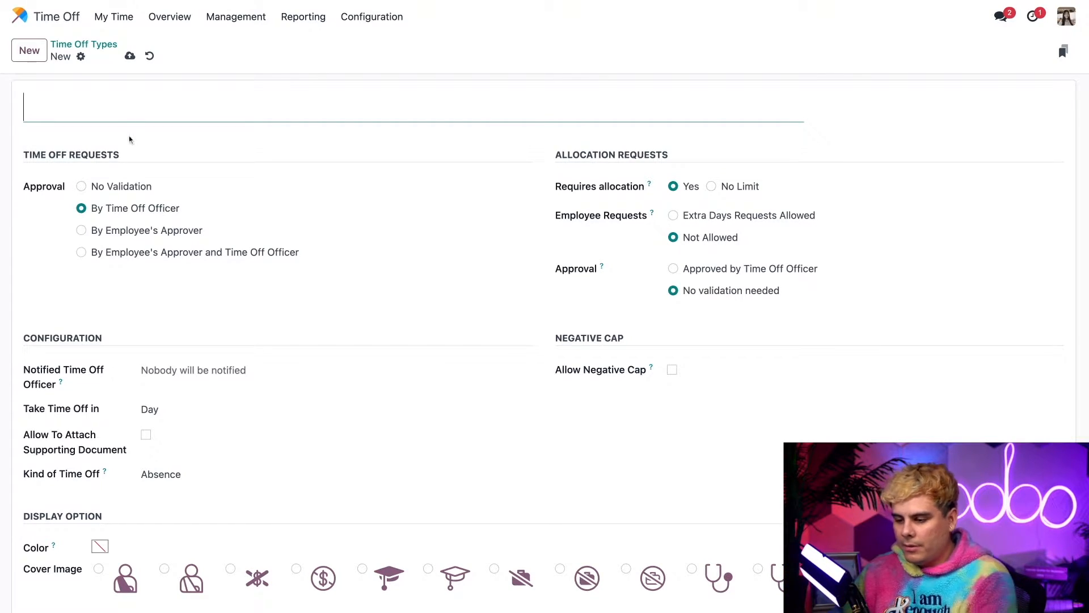
text(Volunteer )
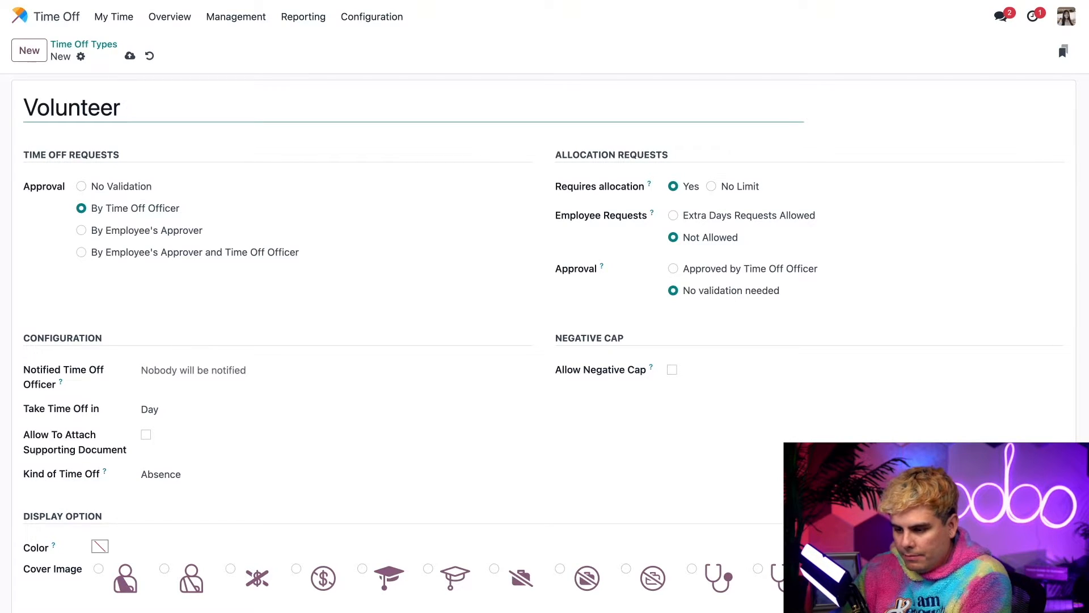
text(time off)
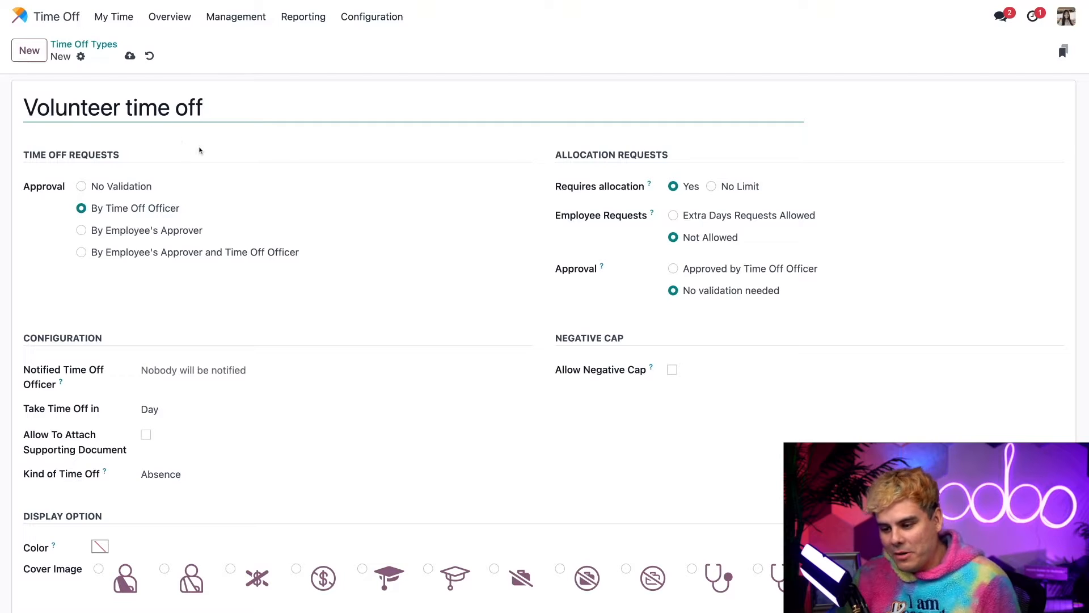
Assign the suggested employee as the notified time off officer for the new type
scroll(199, 151, down, 1)
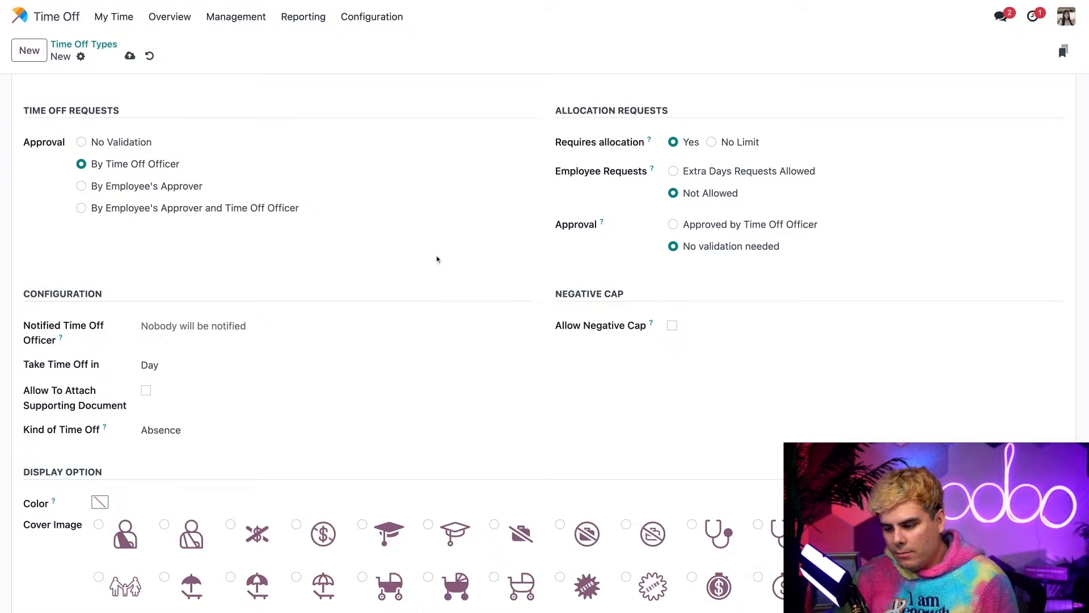
click(192, 332)
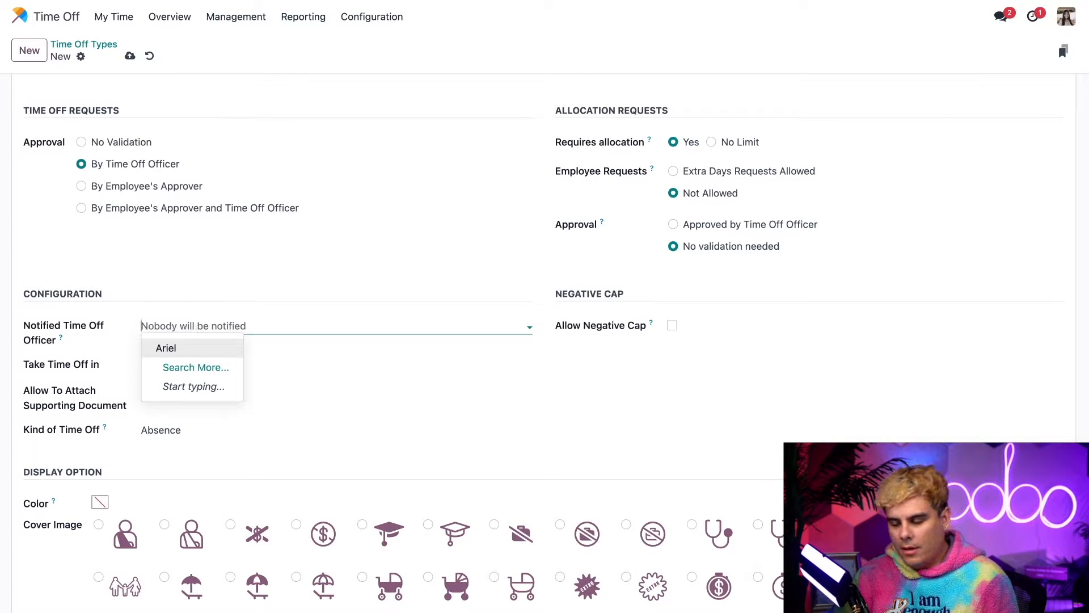
click(187, 347)
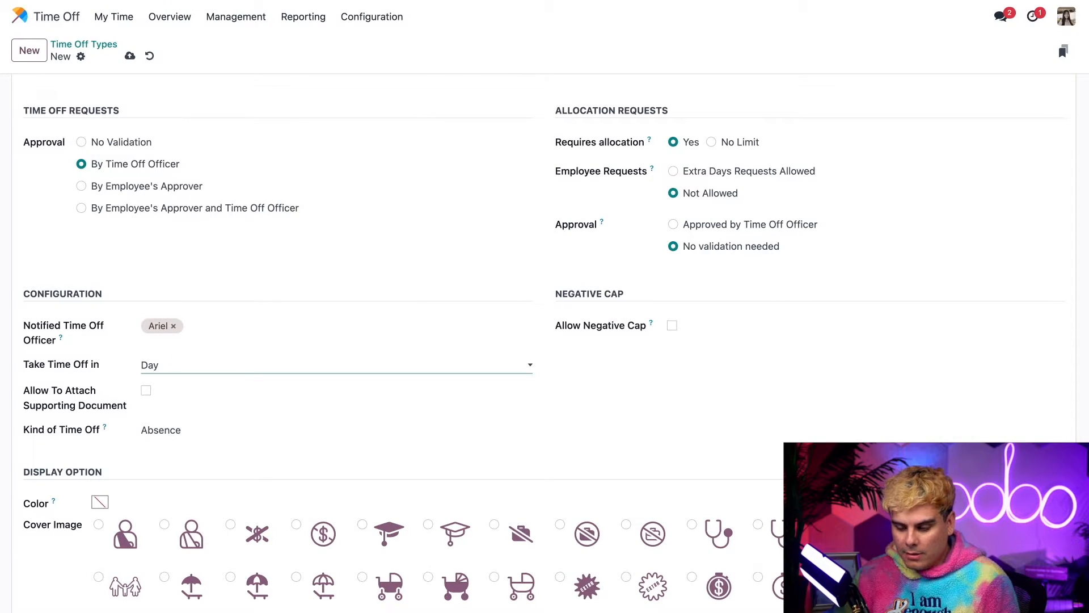
Try Half Day and Hours as the unit for taking time off, and return it to Day
click(198, 371)
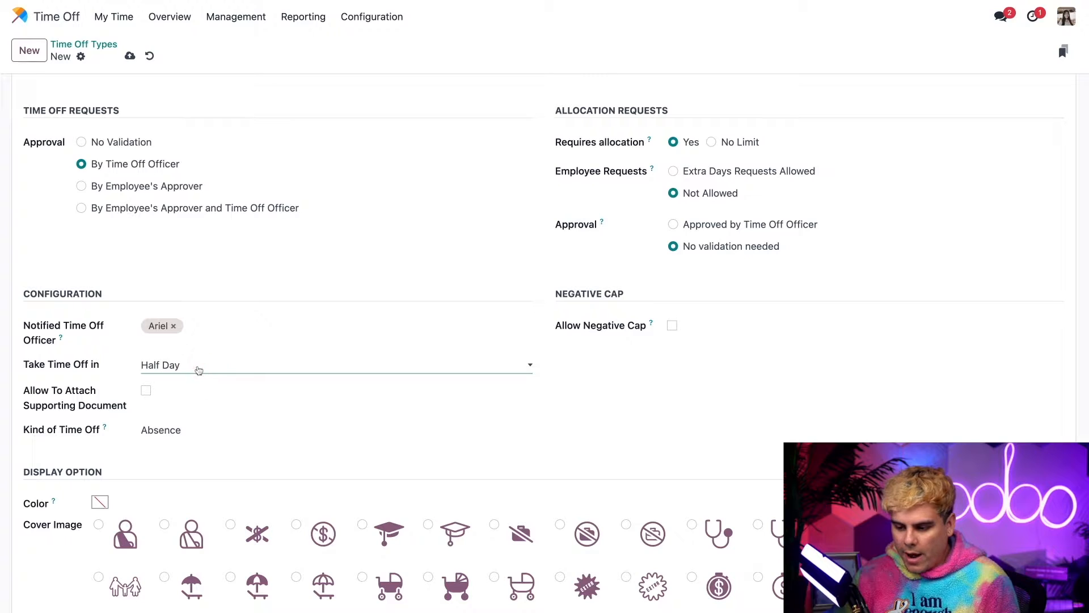
key(Down)
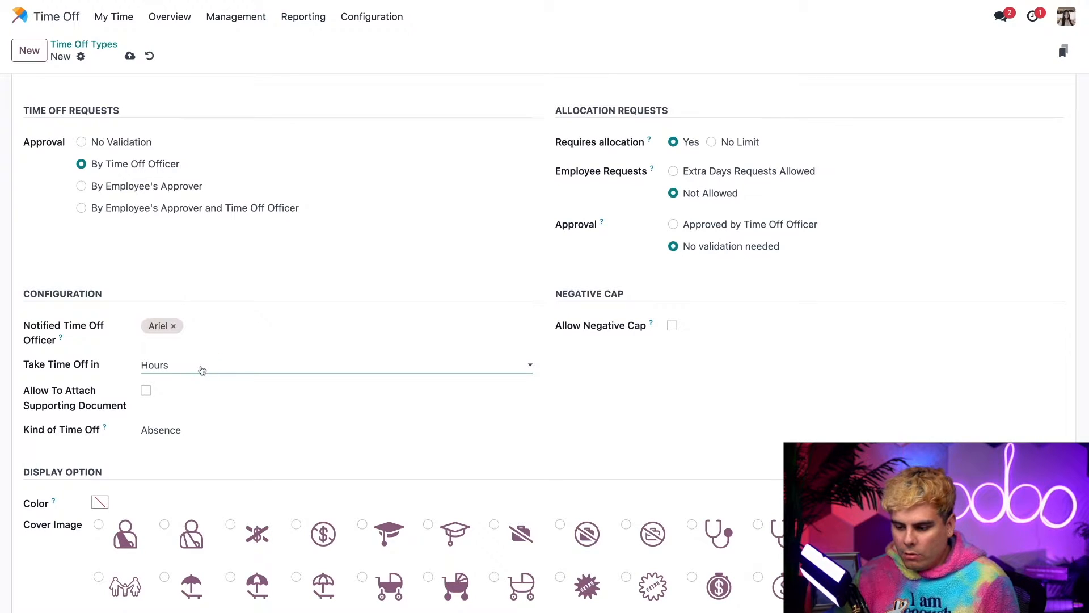
key(Up)
key(Up)
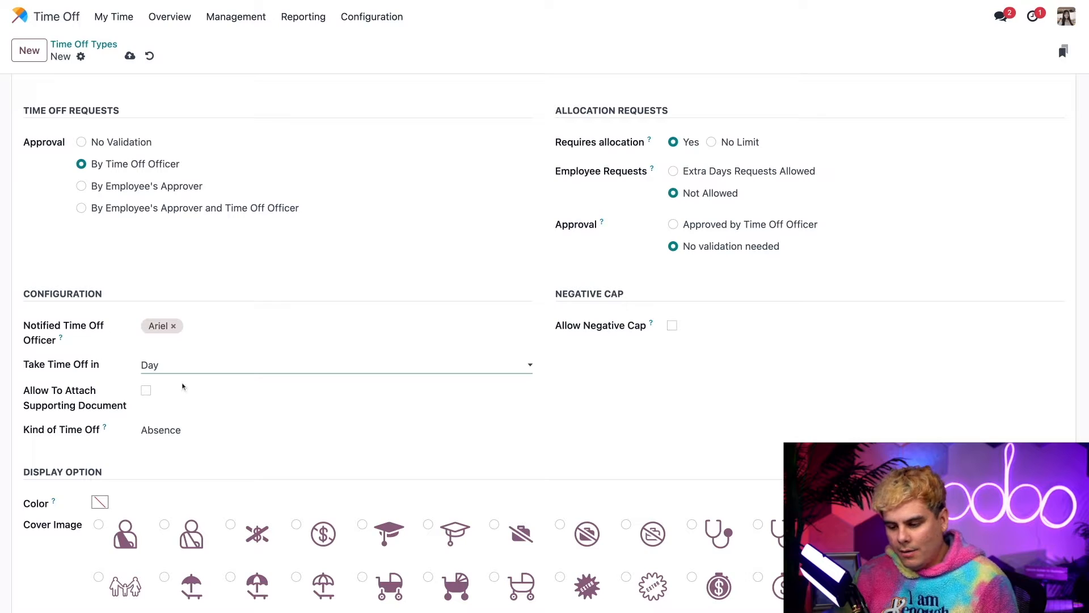
Set the time off type's display color to light purple and save the record
scroll(203, 385, down, 1)
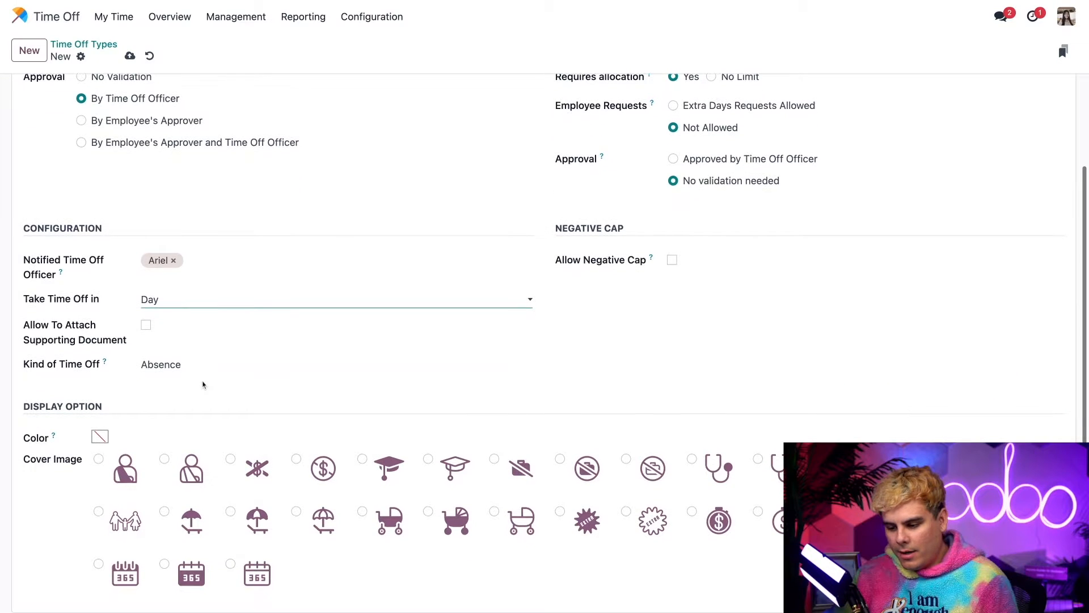
click(100, 436)
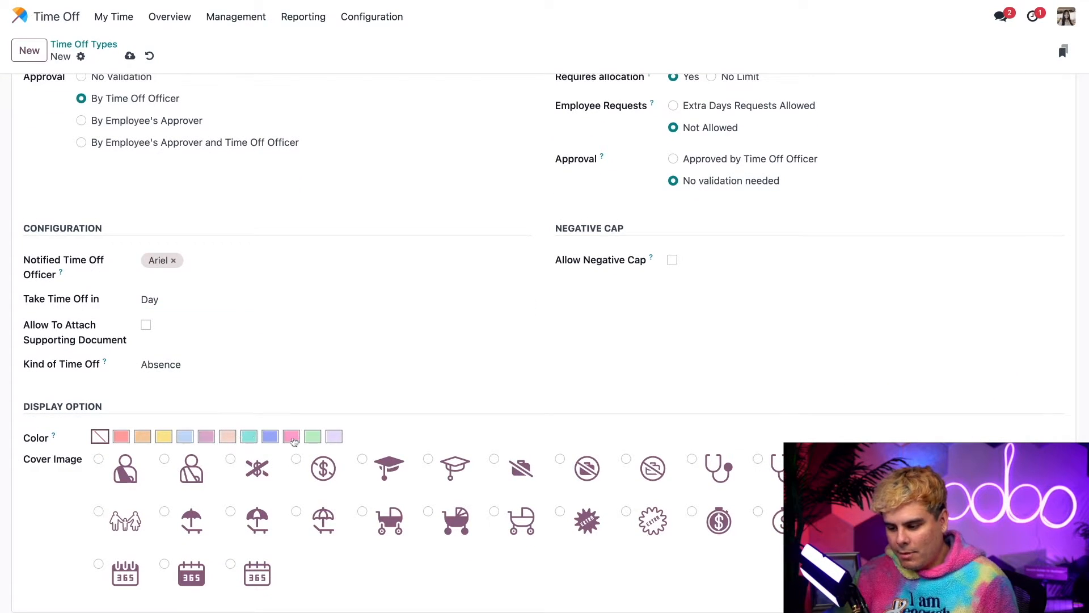
click(333, 437)
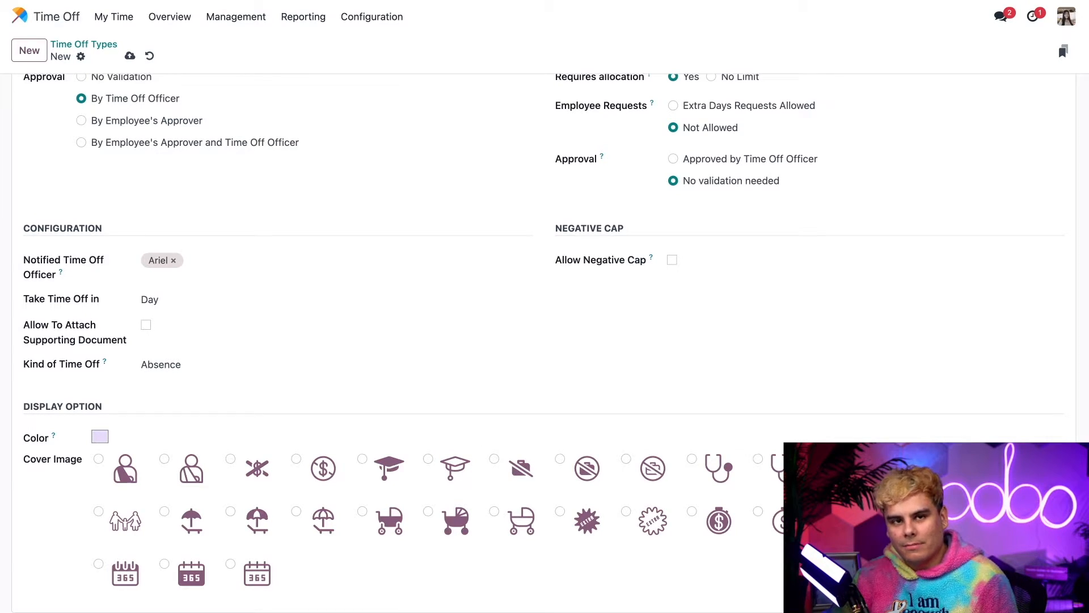
scroll(467, 421, up, 2)
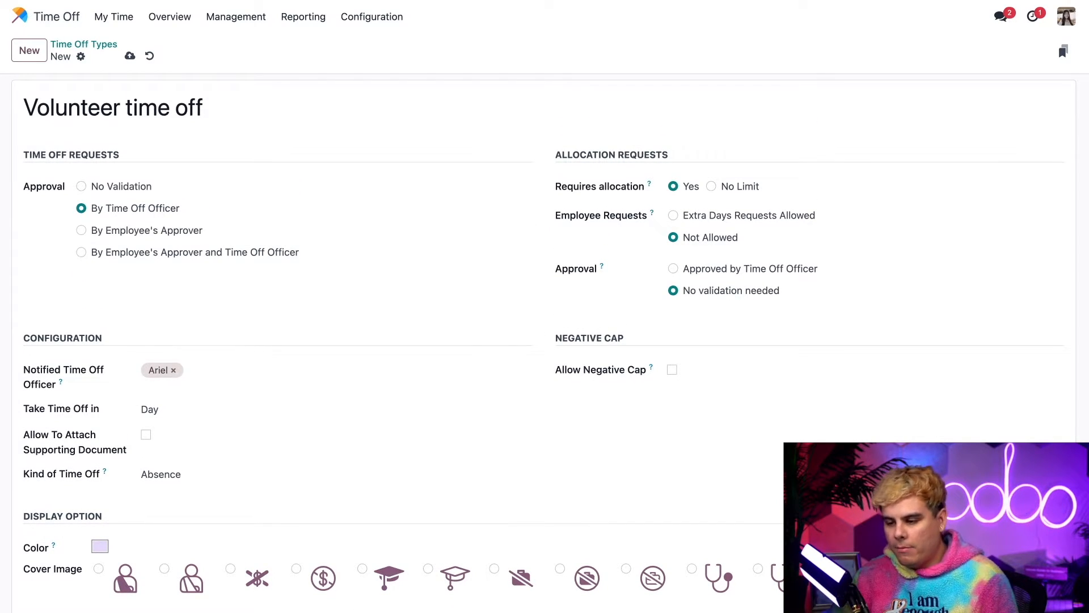
click(130, 56)
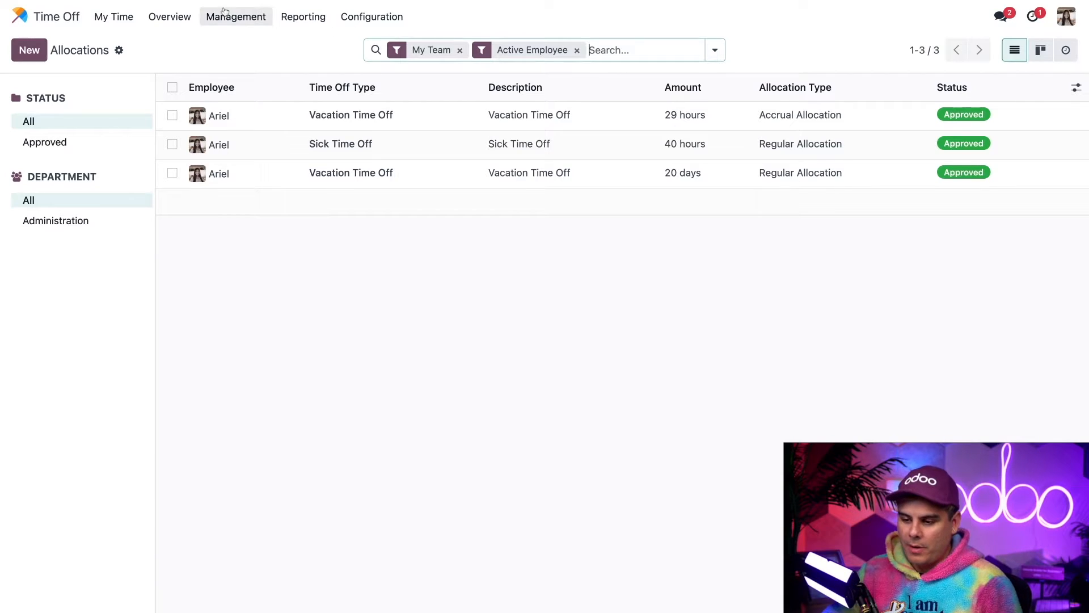
Create a new managed allocation with Volunteer time off as its time off type
click(225, 13)
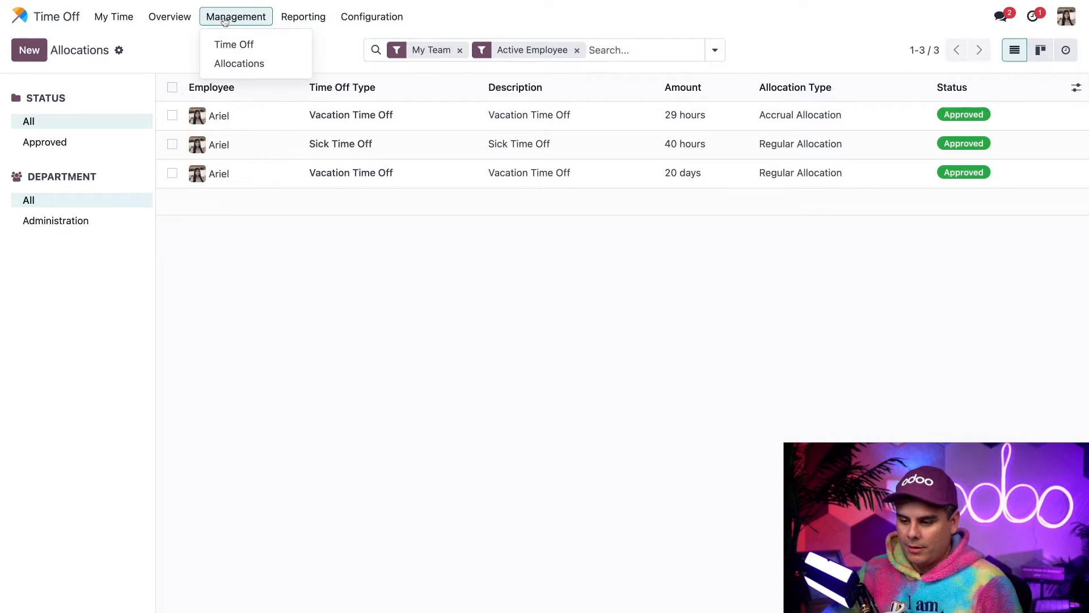
click(225, 65)
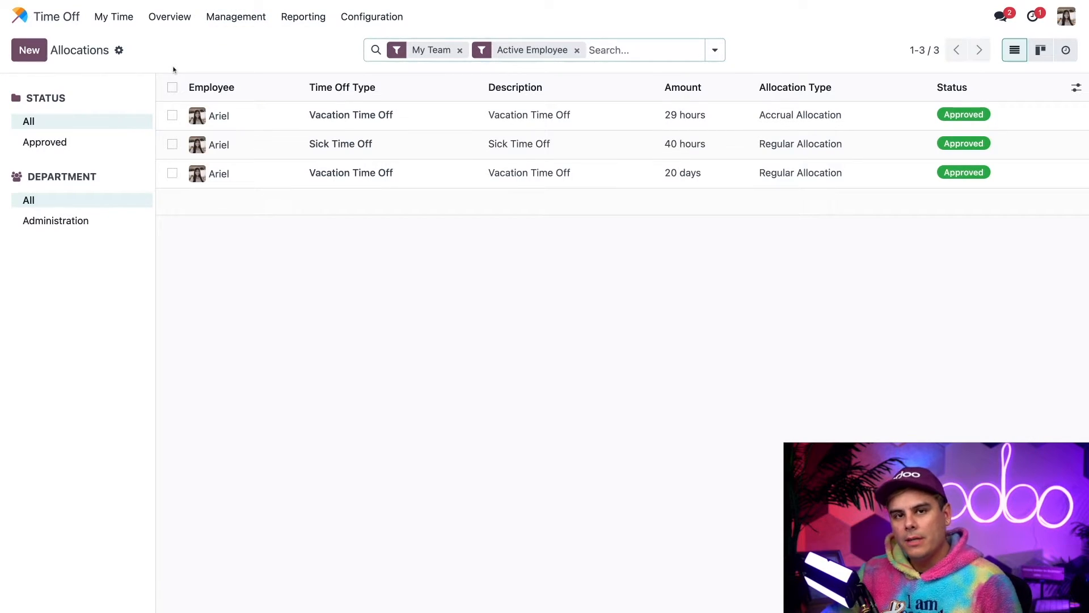
click(29, 50)
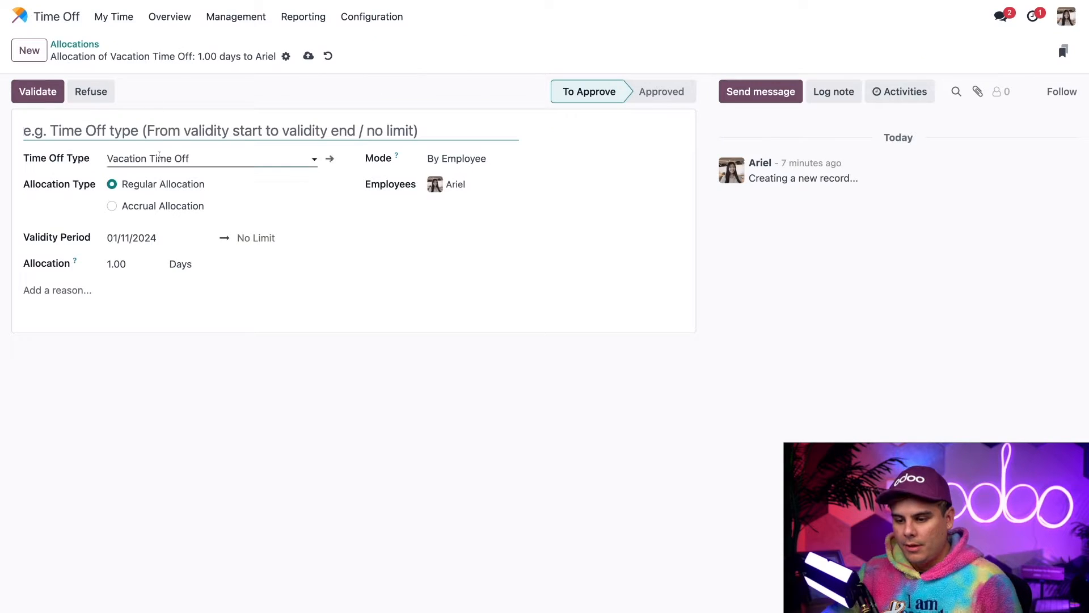
click(159, 158)
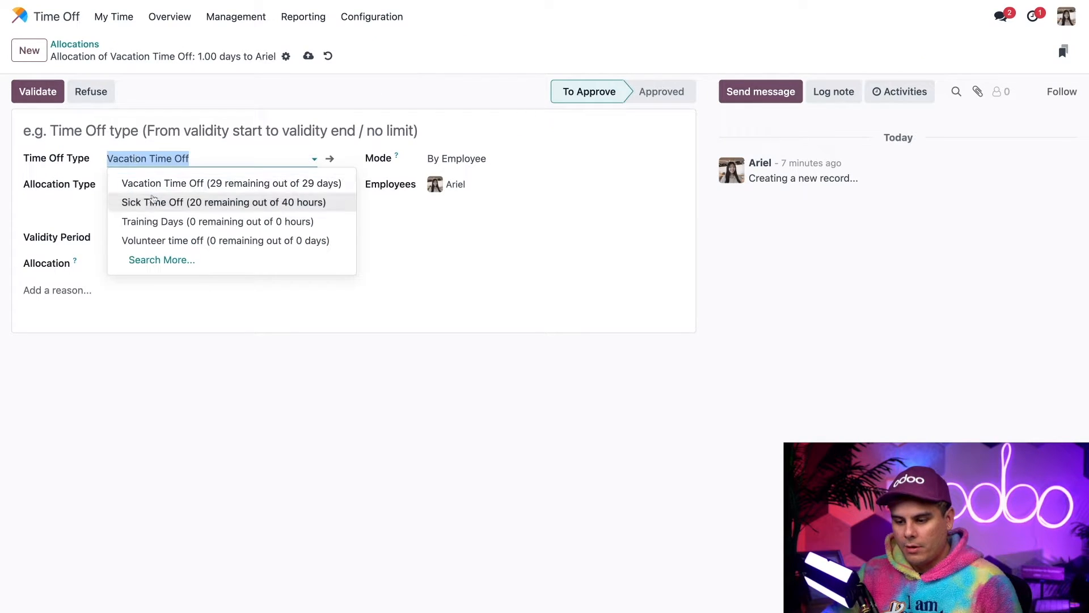
click(163, 240)
click(155, 131)
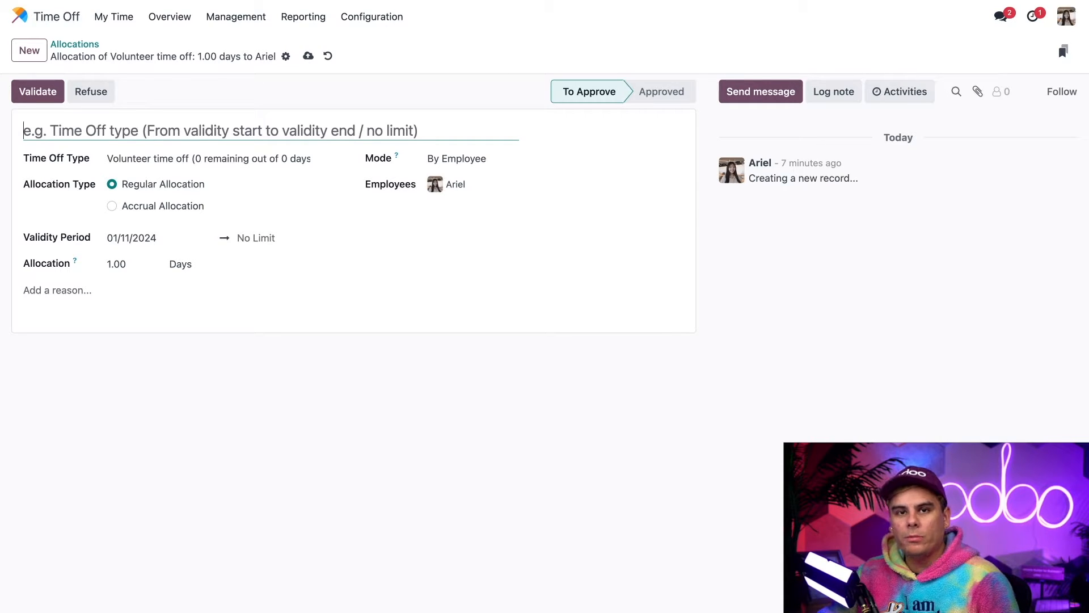
Try the Accrual Allocation type and view its accrual plan choices, and return to Regular Allocation
click(112, 207)
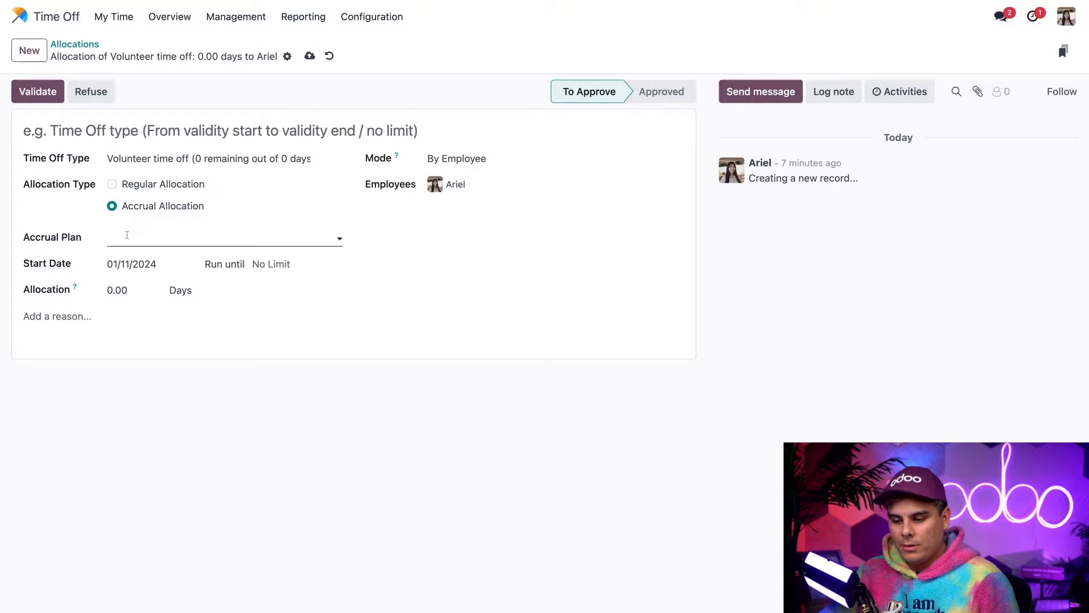
click(132, 237)
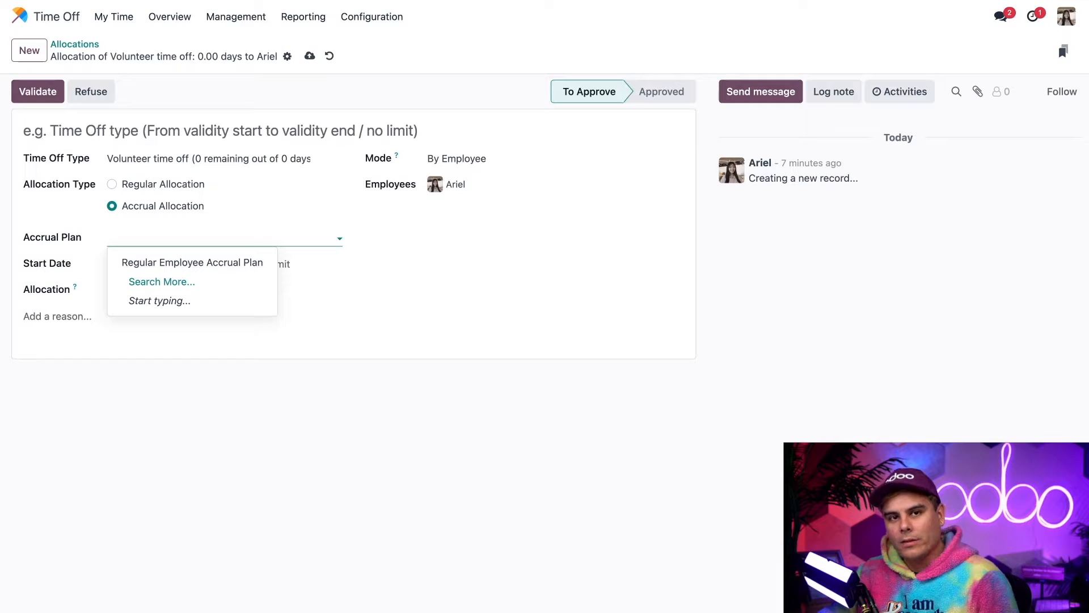
click(113, 185)
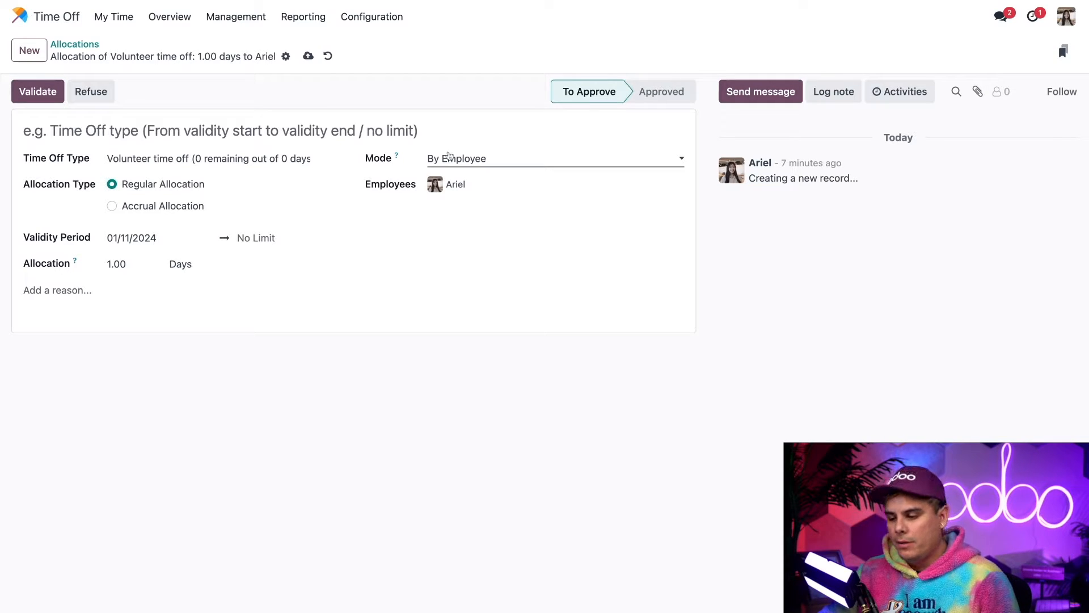
Try the allocation modes By Company, By Department and By Employee Tag, and return to By Employee
click(448, 156)
click(458, 169)
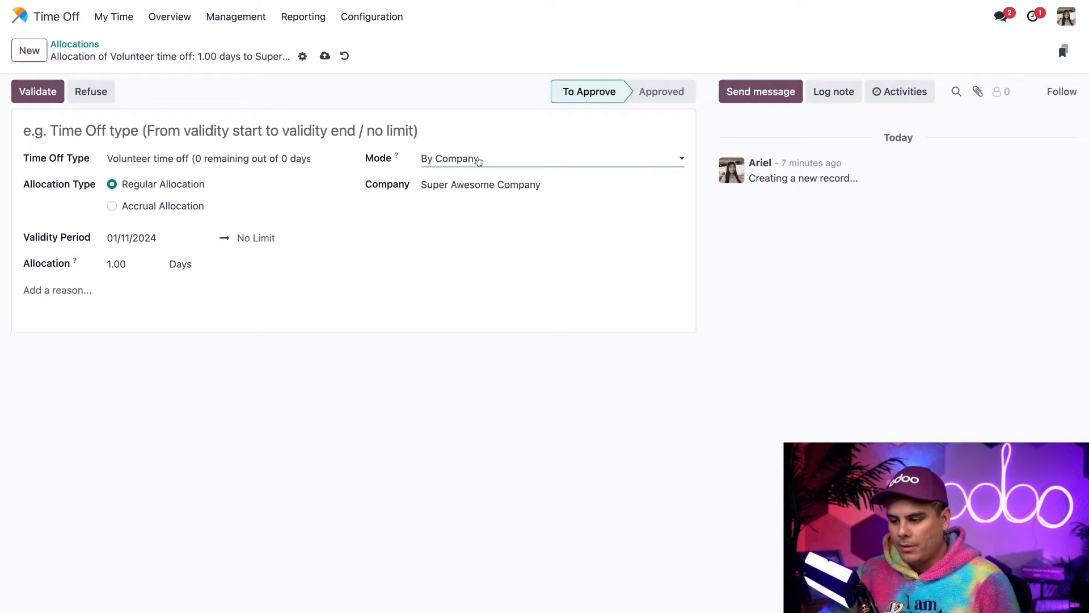
click(479, 162)
click(484, 170)
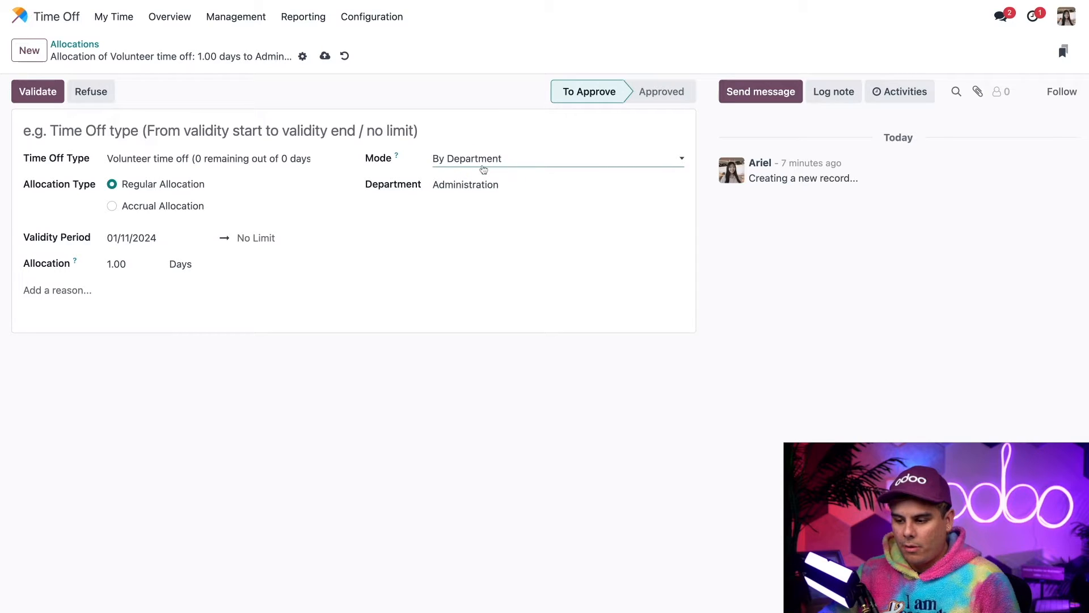
click(484, 164)
click(487, 162)
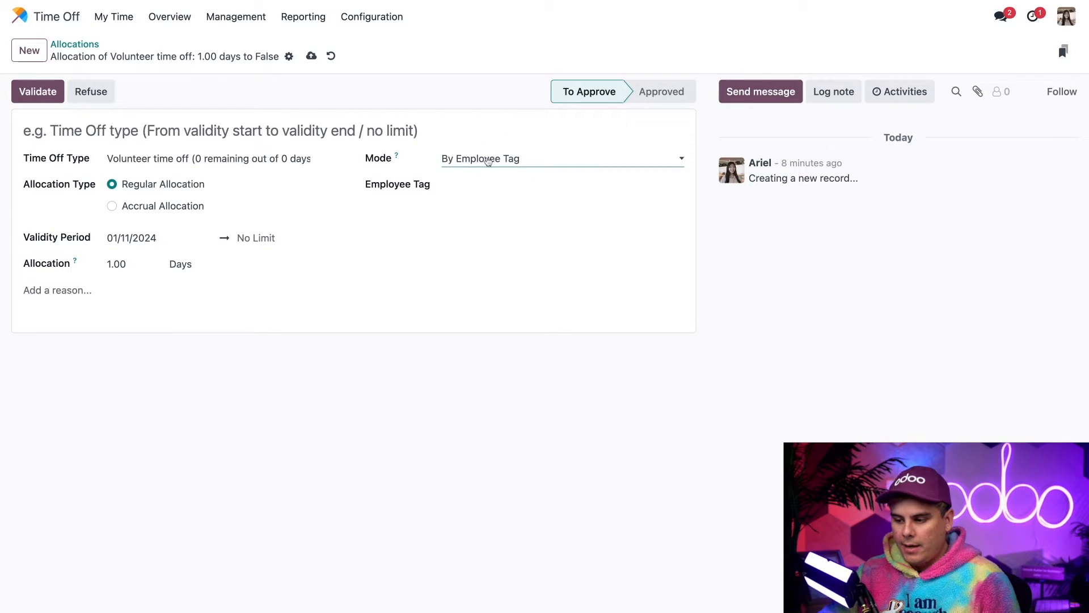
click(488, 162)
click(488, 162)
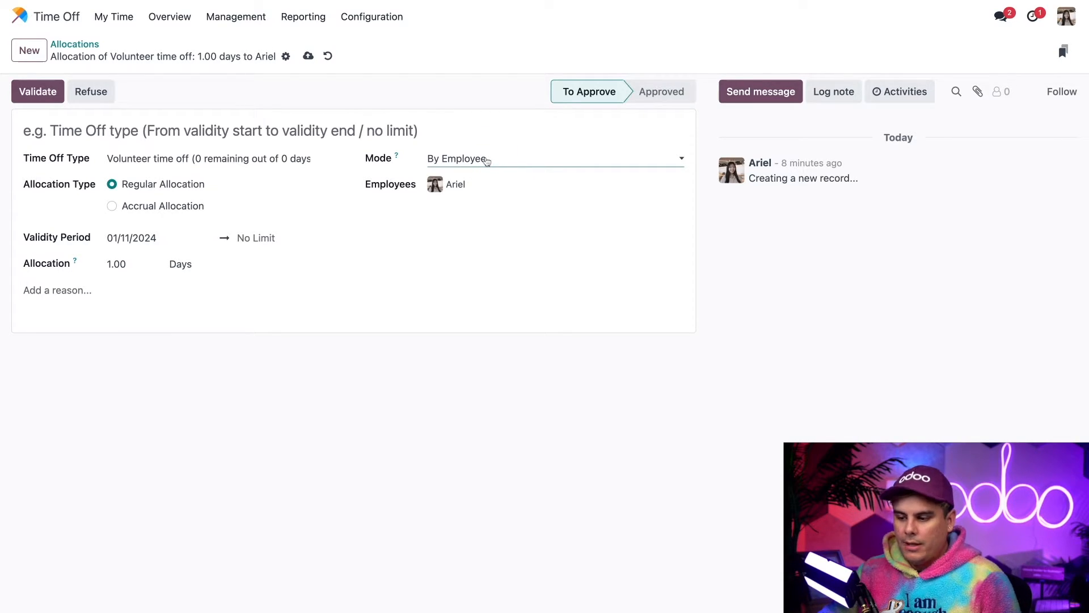
Set the allocation's mode to By Company and its amount to 3 days
click(487, 162)
click(487, 171)
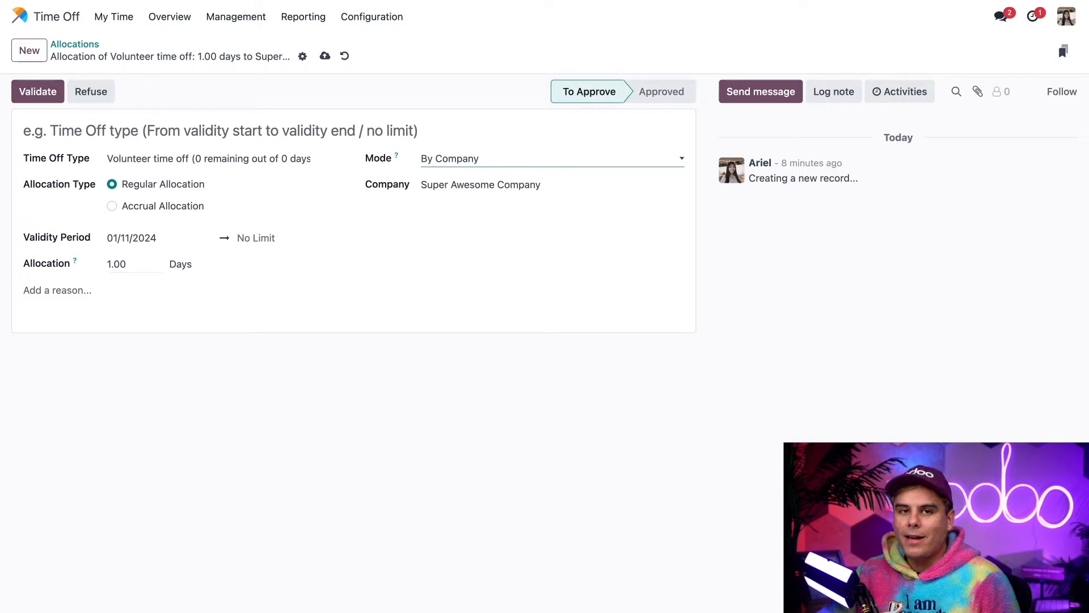
click(134, 266)
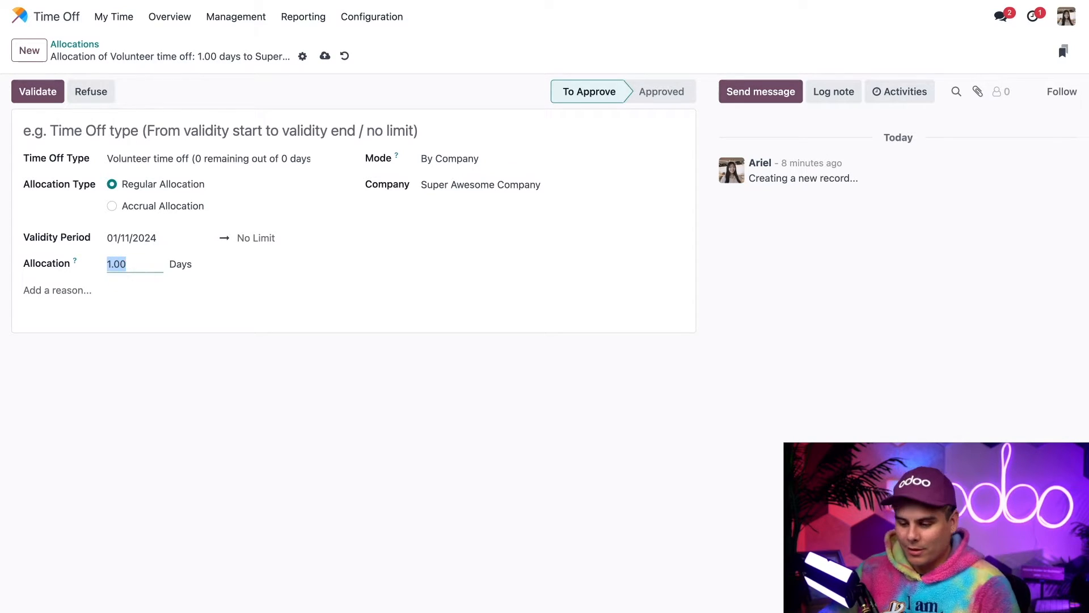
text(3)
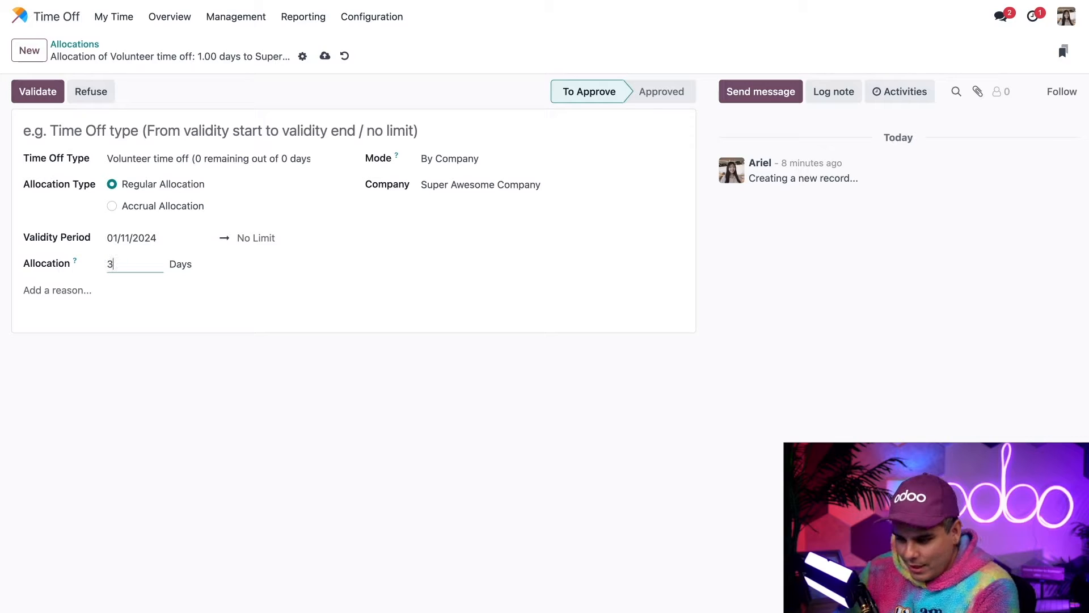
click(348, 259)
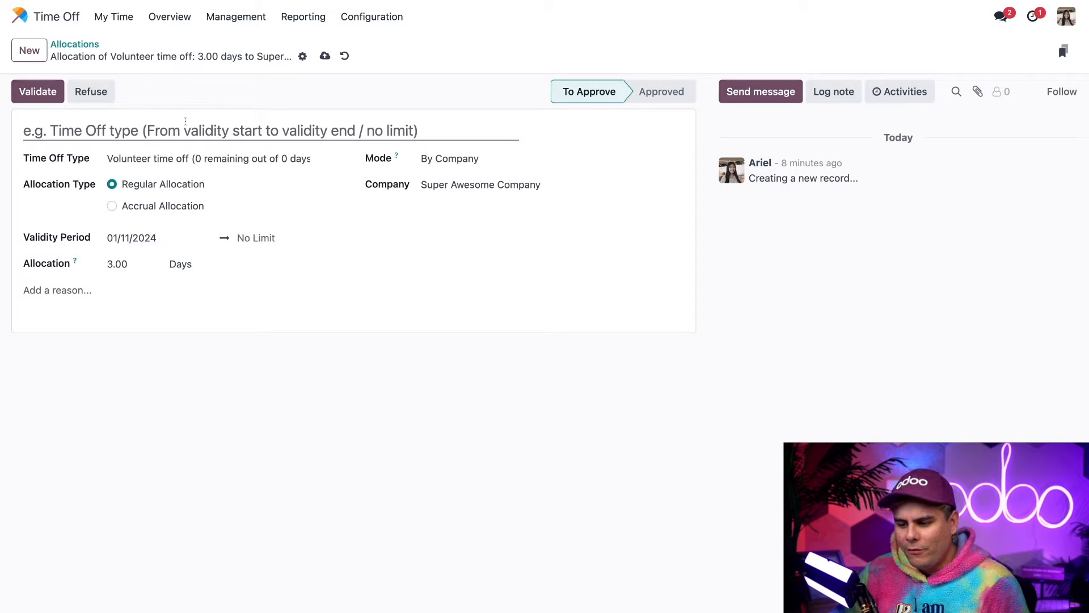
Title the allocation "Volunteer time off" and validate it
click(185, 122)
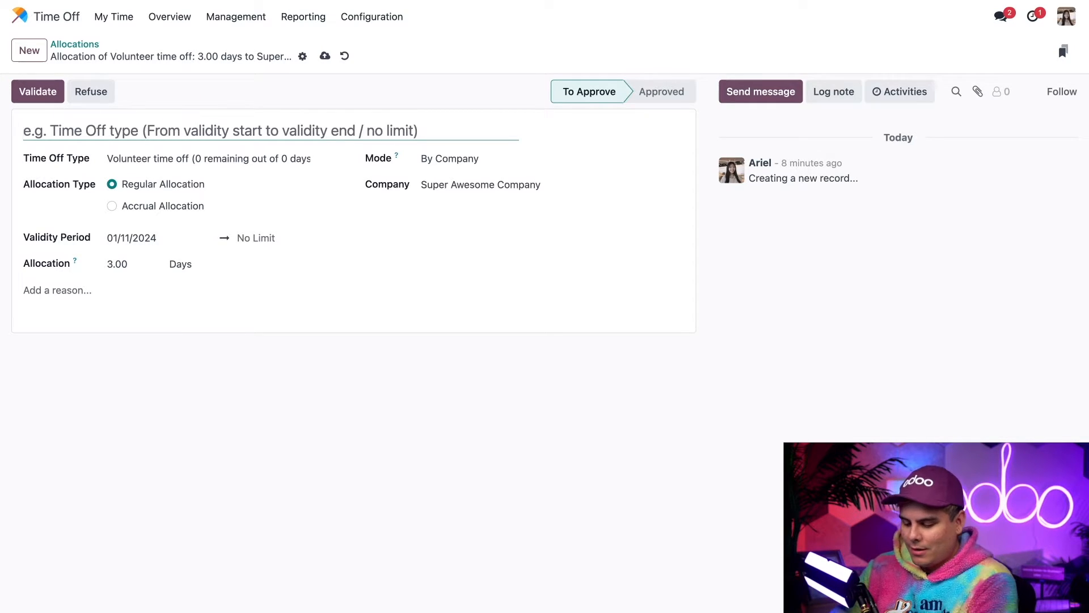
text(Volunteer time off)
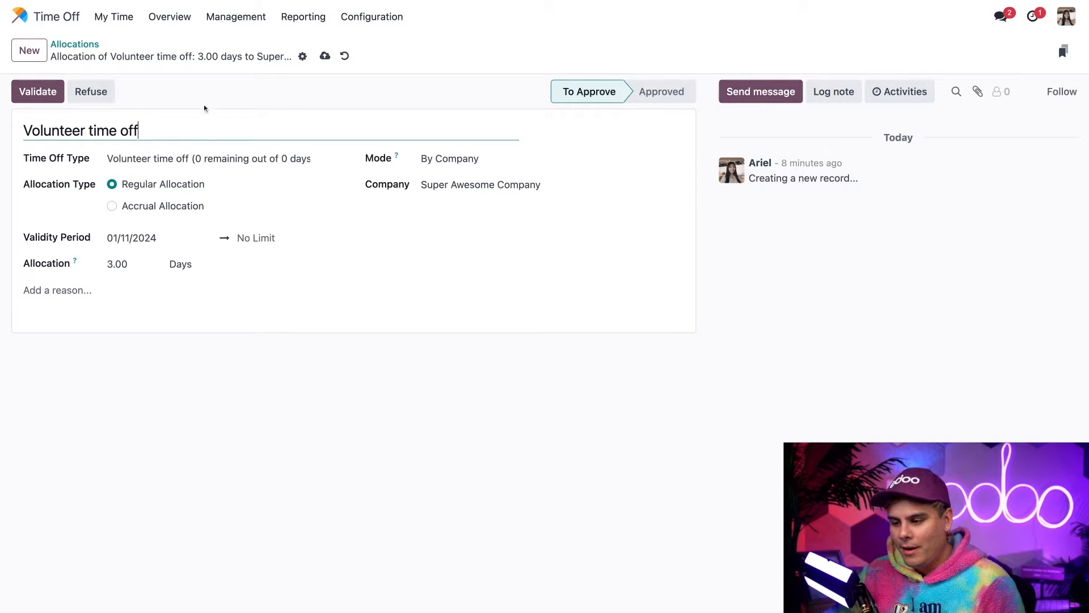
click(44, 93)
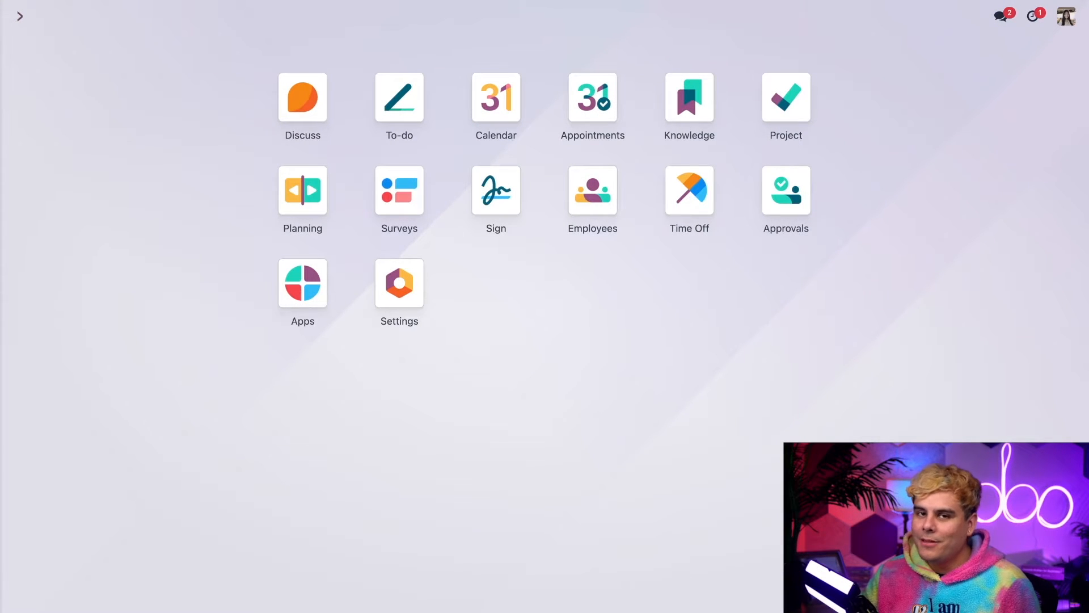
Start a request in the Time Off app for January 18 to 19, 2024, with Volunteer time off as its type
click(696, 204)
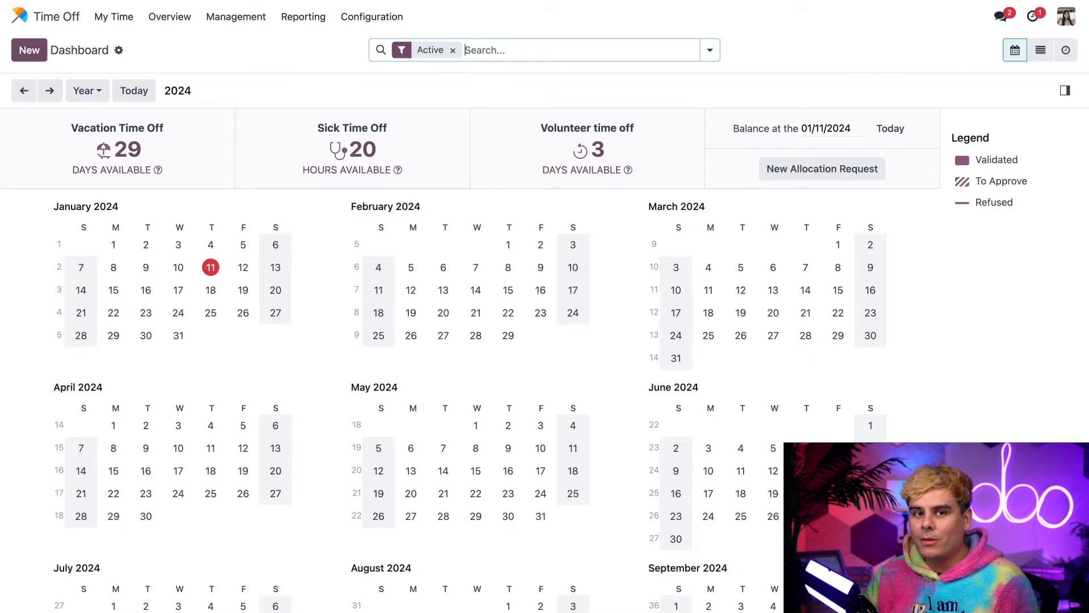
click(211, 290)
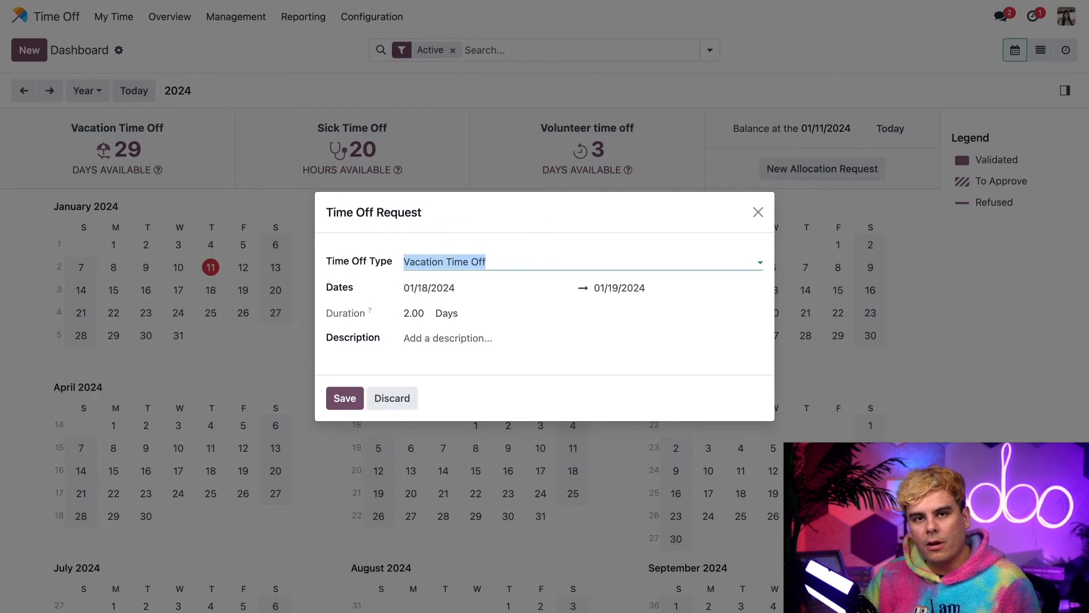
click(511, 264)
click(460, 343)
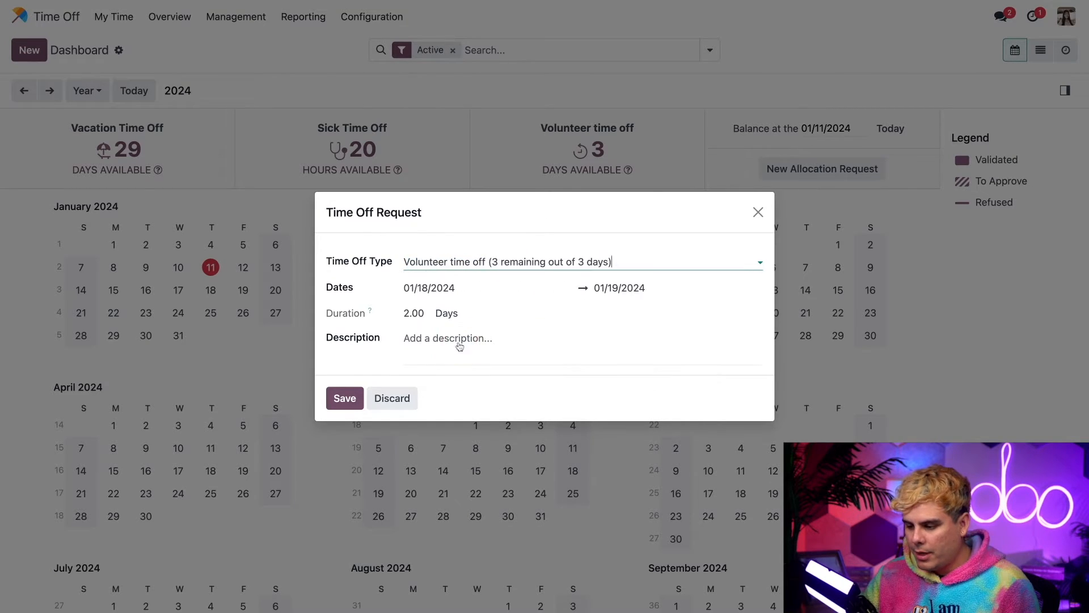
Shorten the time off request to a single day by setting its end date to 01/18/2024
click(454, 290)
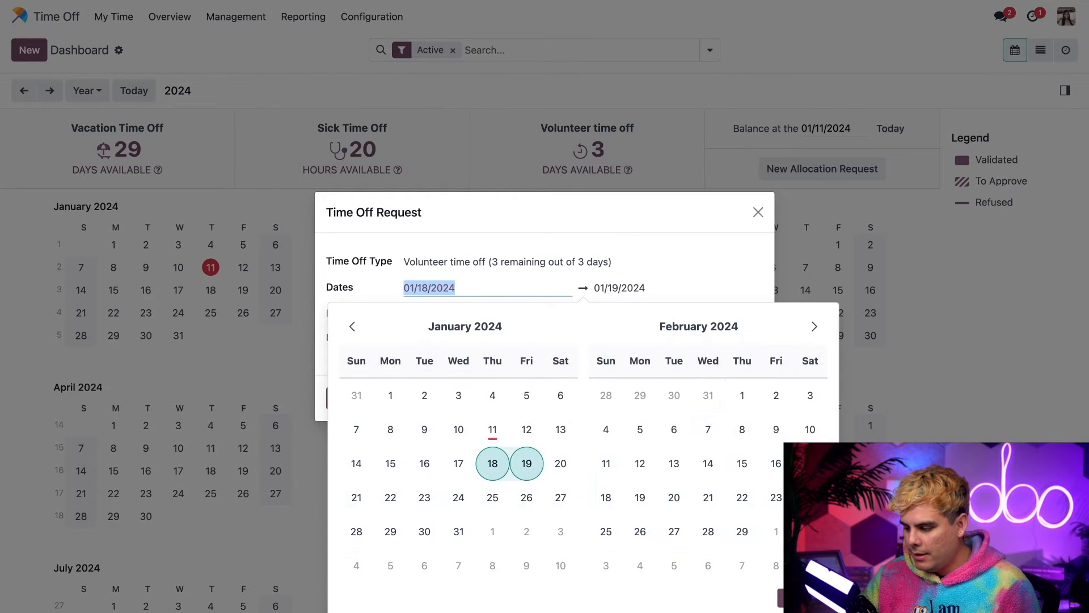
key(Escape)
click(647, 287)
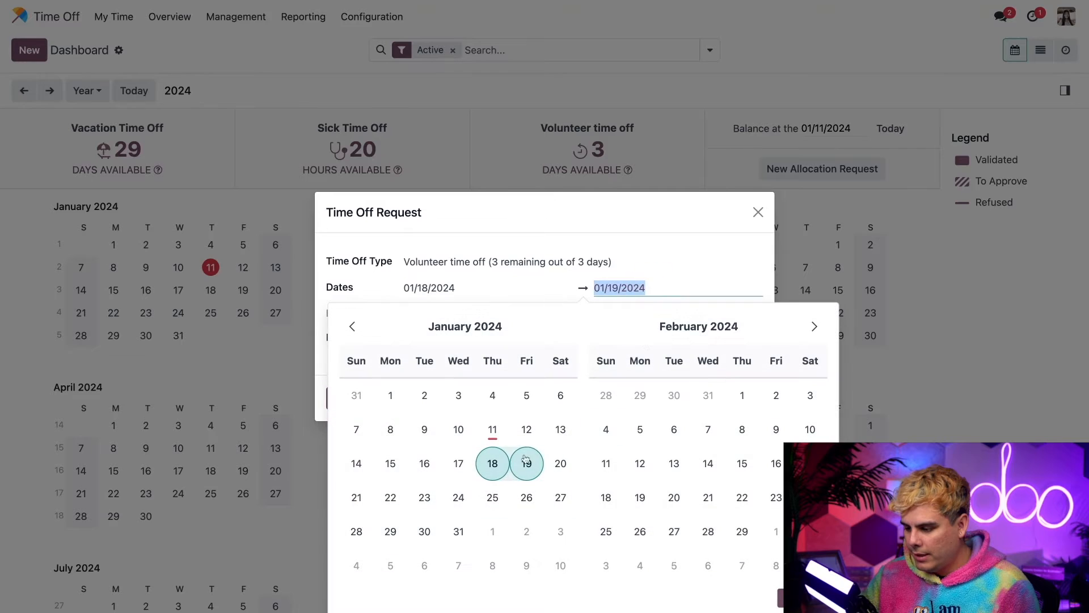
click(494, 464)
click(494, 464)
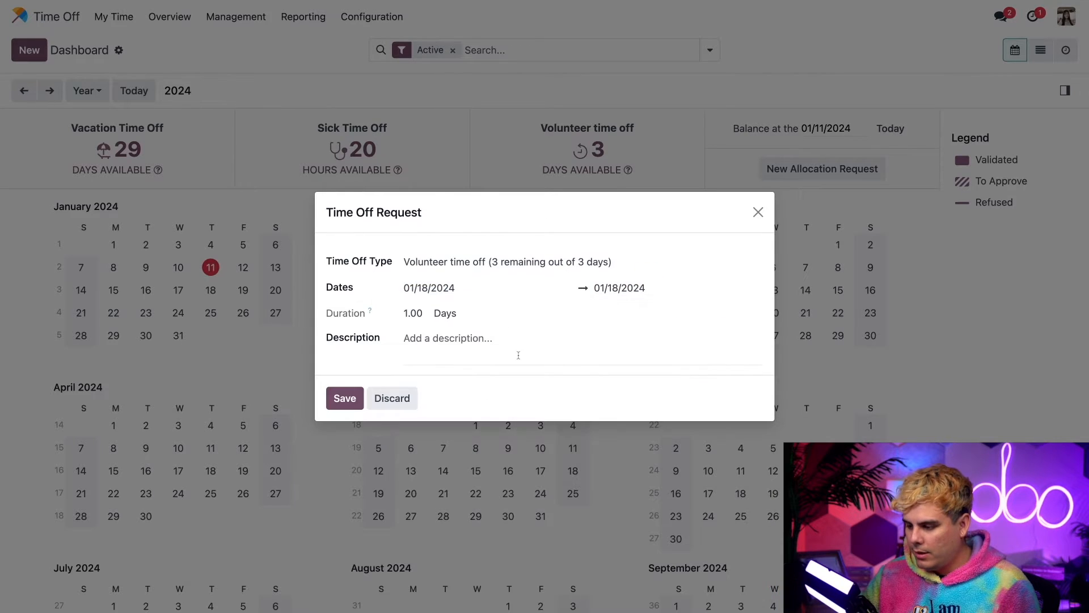
Describe the time off request as "Habitat for Humanity" and save it
click(424, 337)
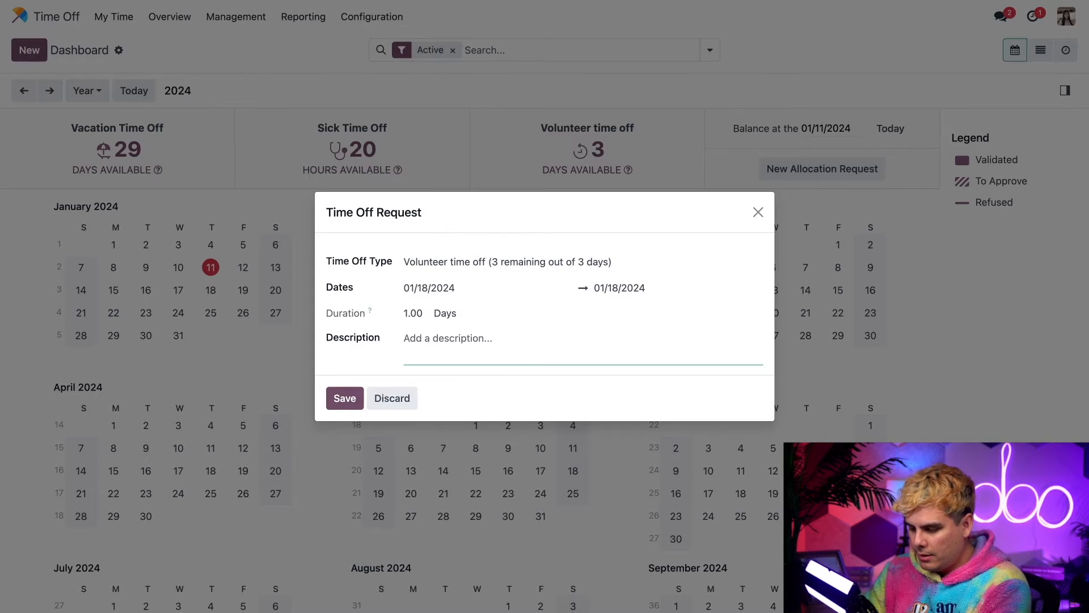
text(Habitat for Humanity)
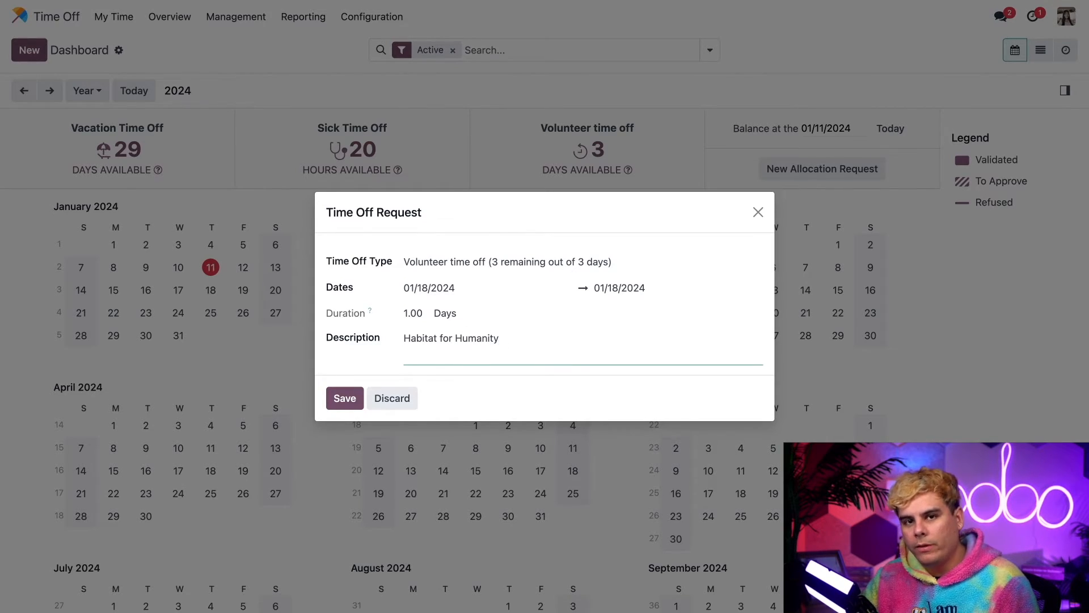
click(342, 396)
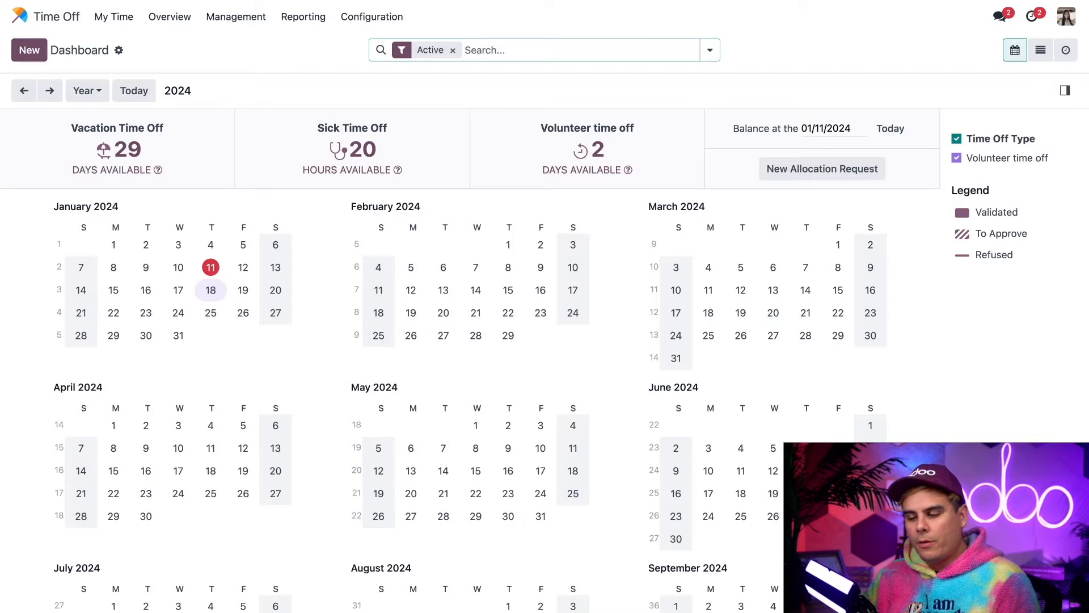
Approve the Habitat for Humanity request in the managed time off list, and open the personal My Time Off list
click(236, 17)
click(245, 43)
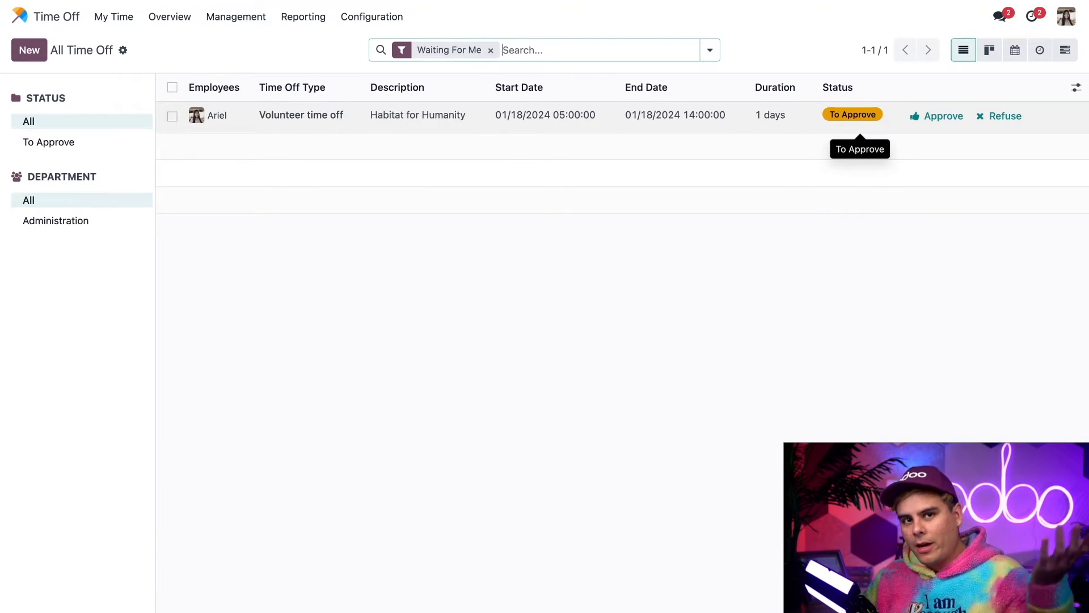
click(944, 121)
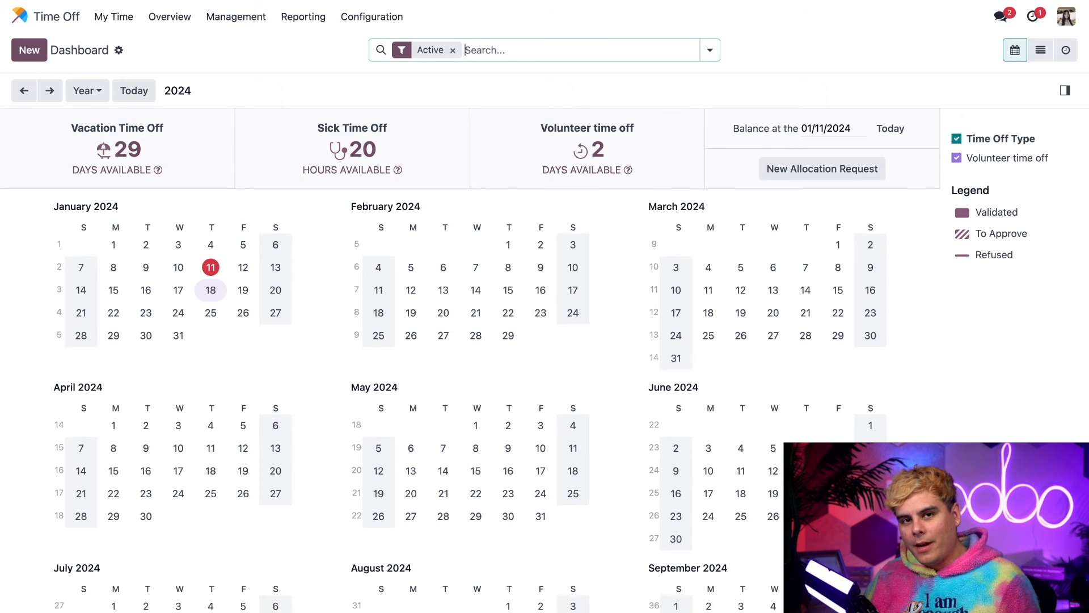
click(114, 16)
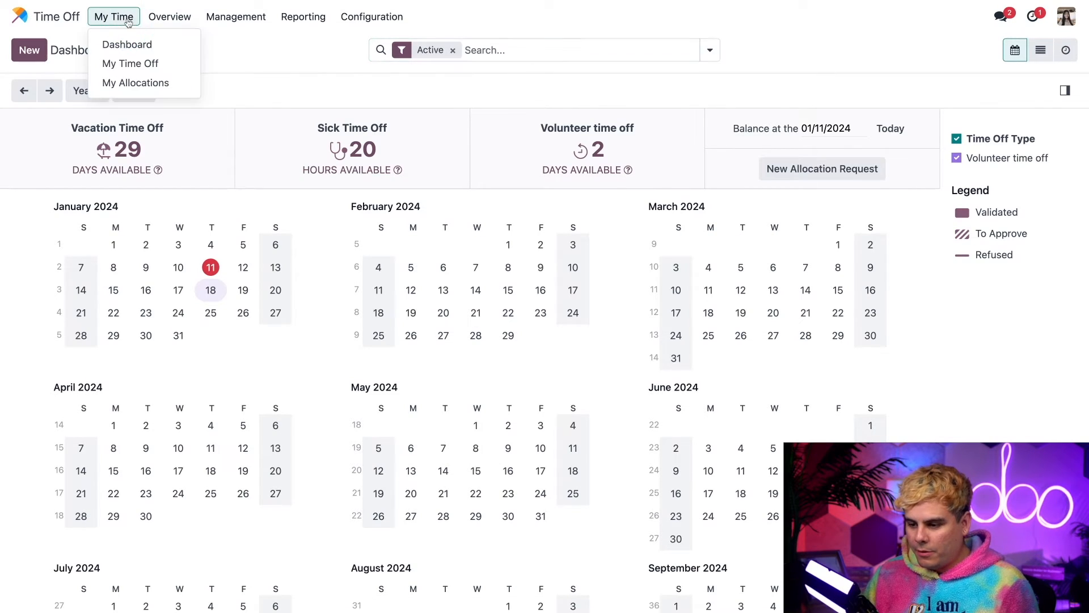
click(126, 63)
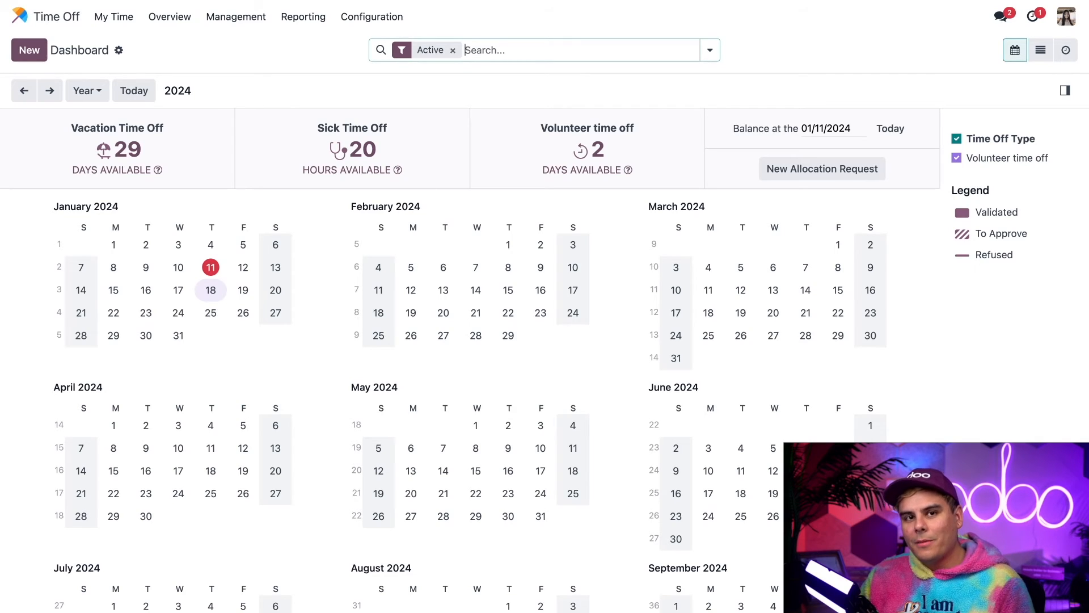
Add a new mandatory day named "Quarterly Meeting" in the Mandatory Days configuration
click(371, 17)
click(369, 101)
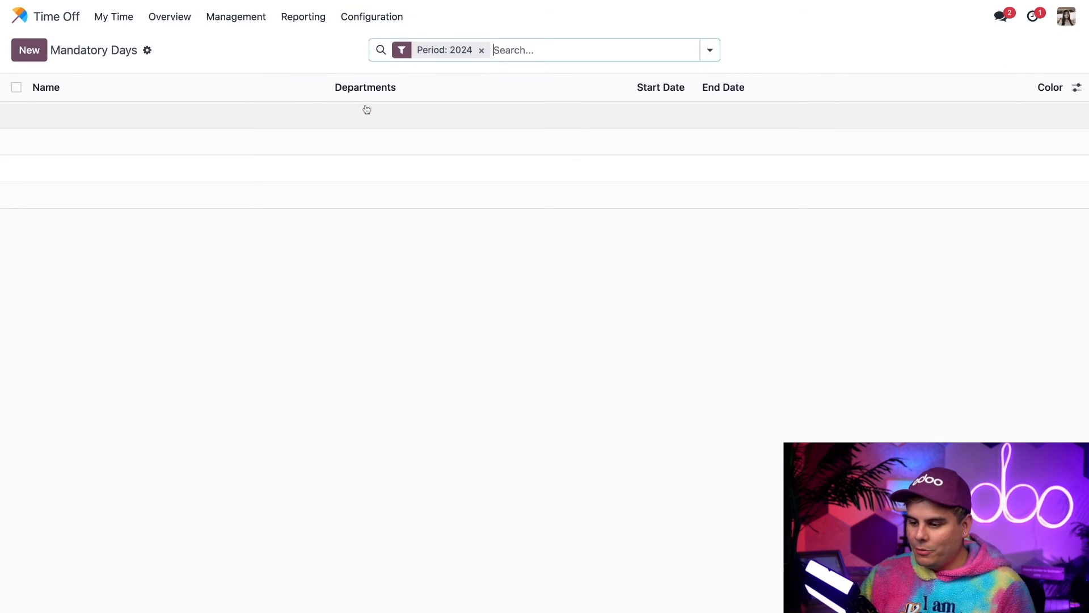
click(29, 50)
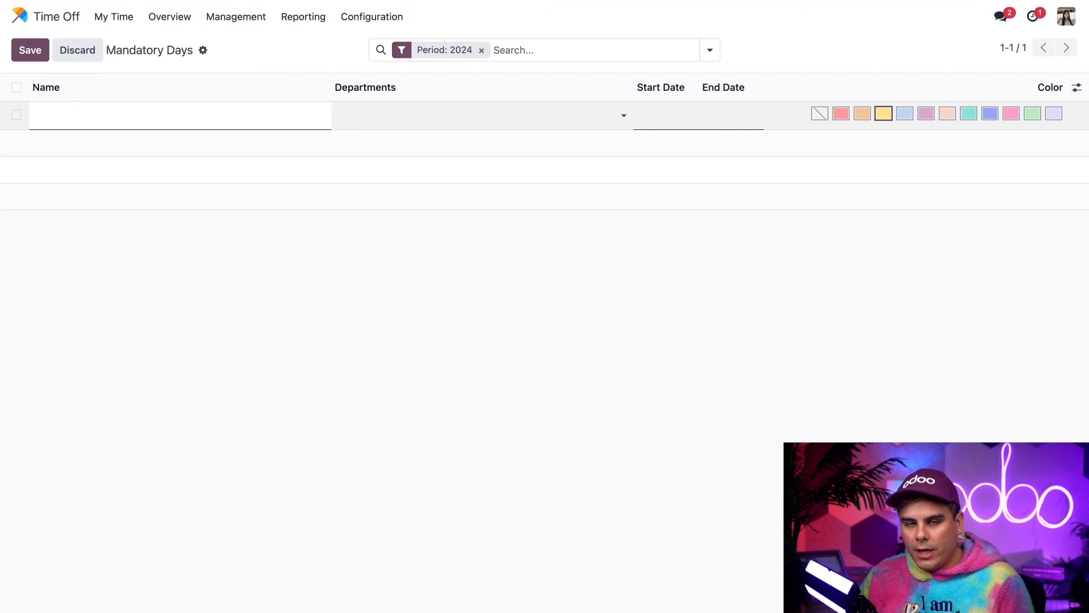
text(Quarter)
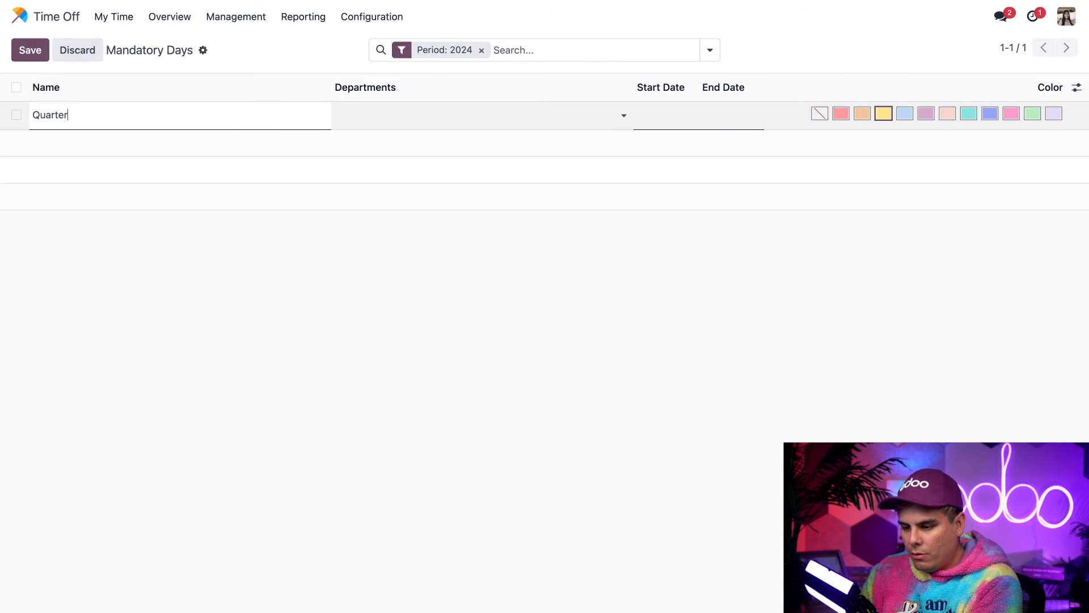
text(ly Meeting)
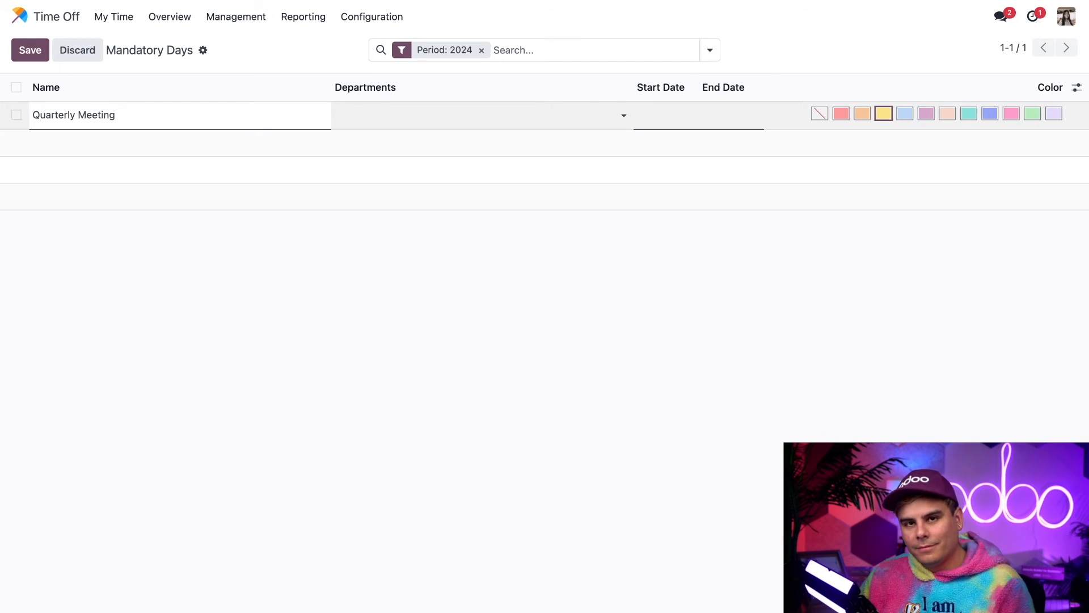
Set both the start date and the end date of the Quarterly Meeting to 04/20/2024
click(666, 128)
click(789, 153)
click(789, 153)
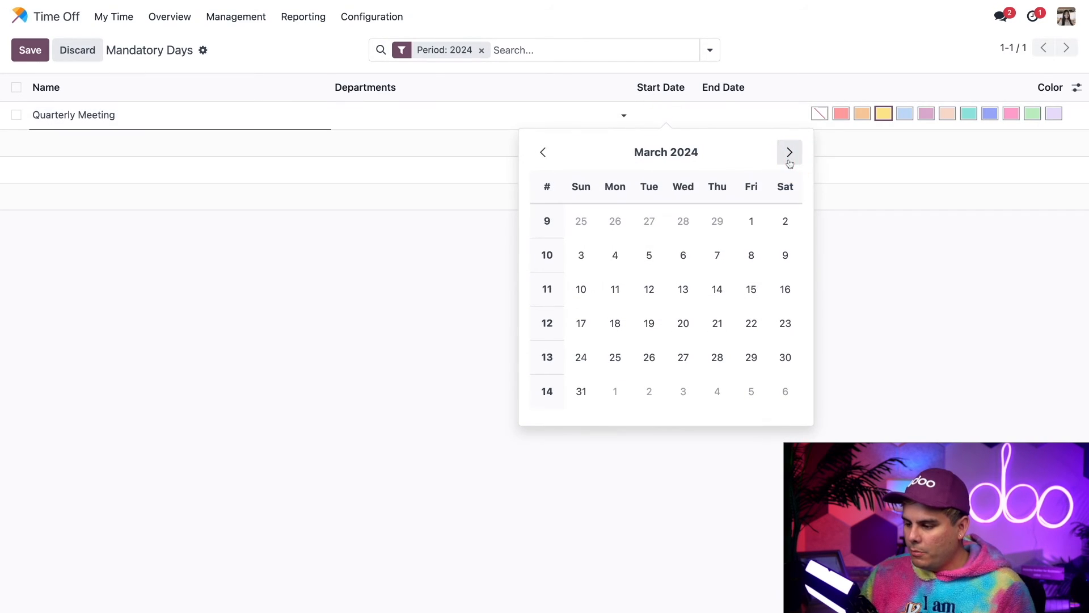
click(789, 152)
click(785, 289)
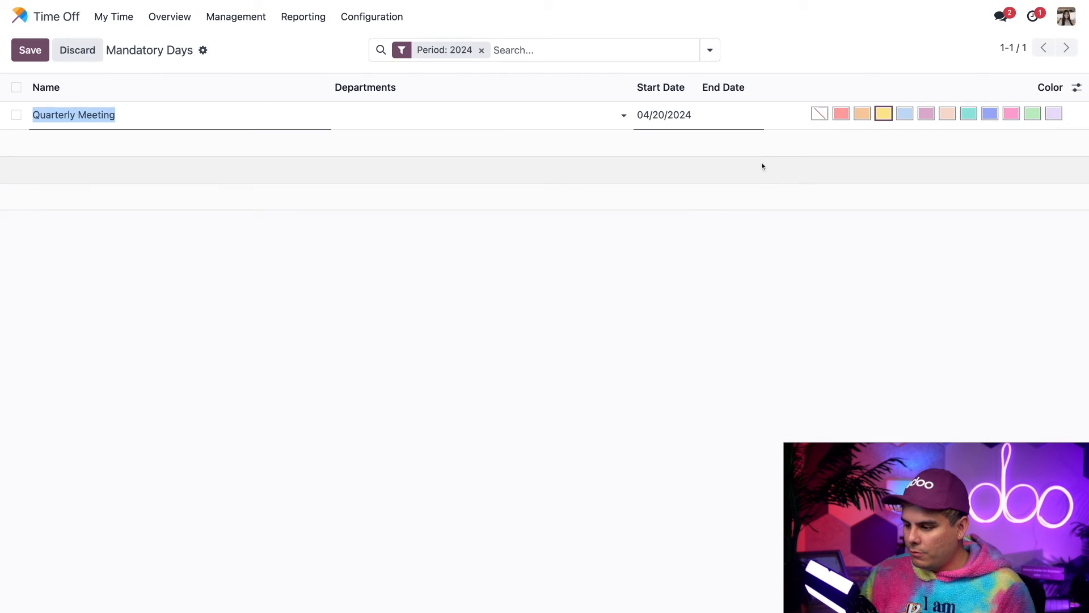
click(723, 118)
click(854, 152)
click(855, 152)
click(854, 152)
click(855, 152)
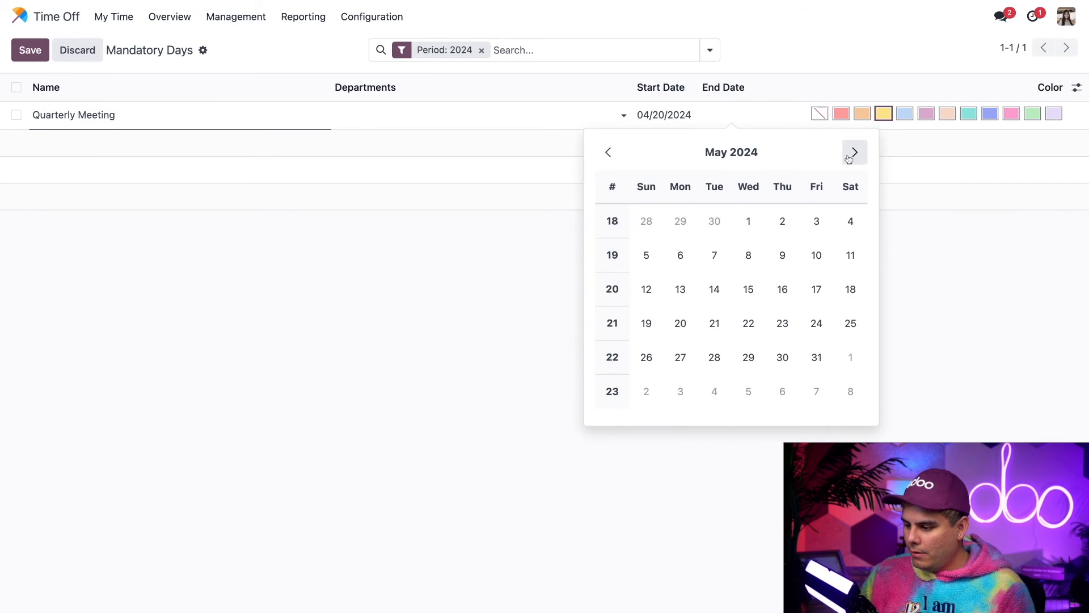
click(608, 152)
click(850, 288)
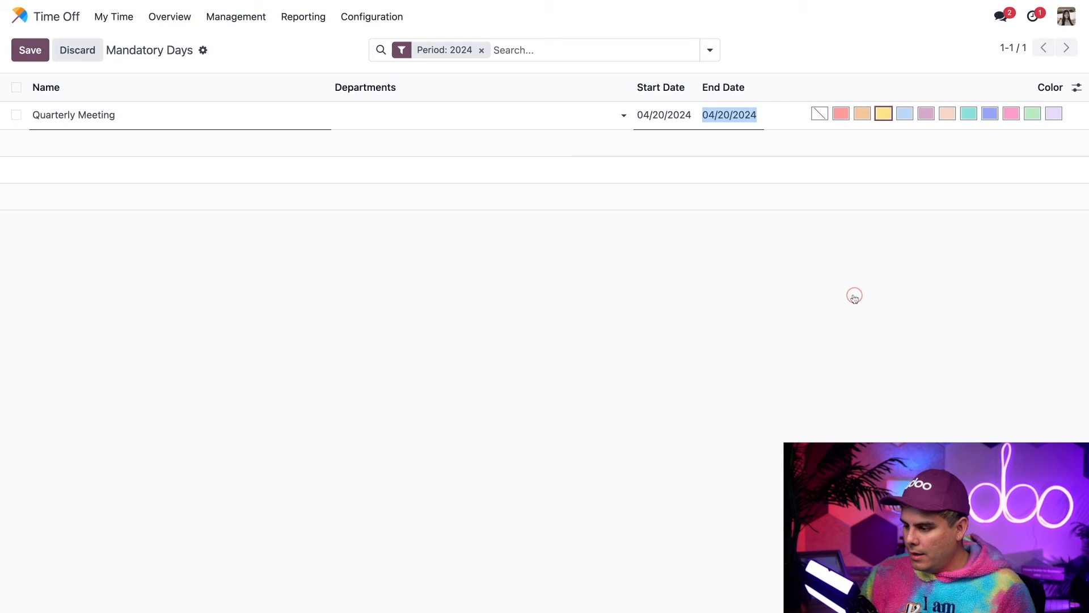
Choose red as the Quarterly Meeting's color and save the record
click(842, 115)
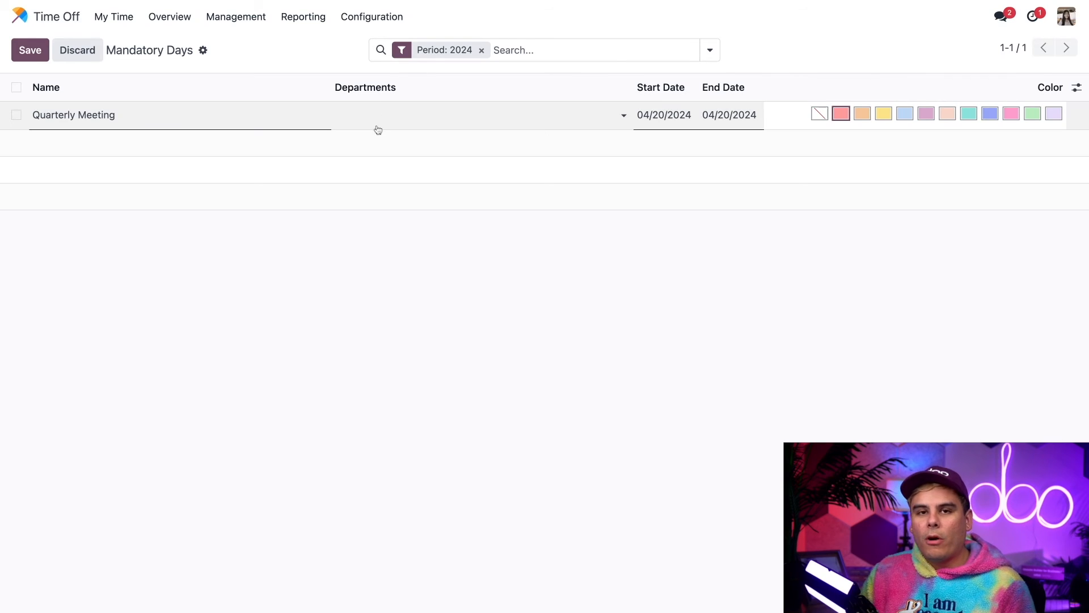
click(380, 283)
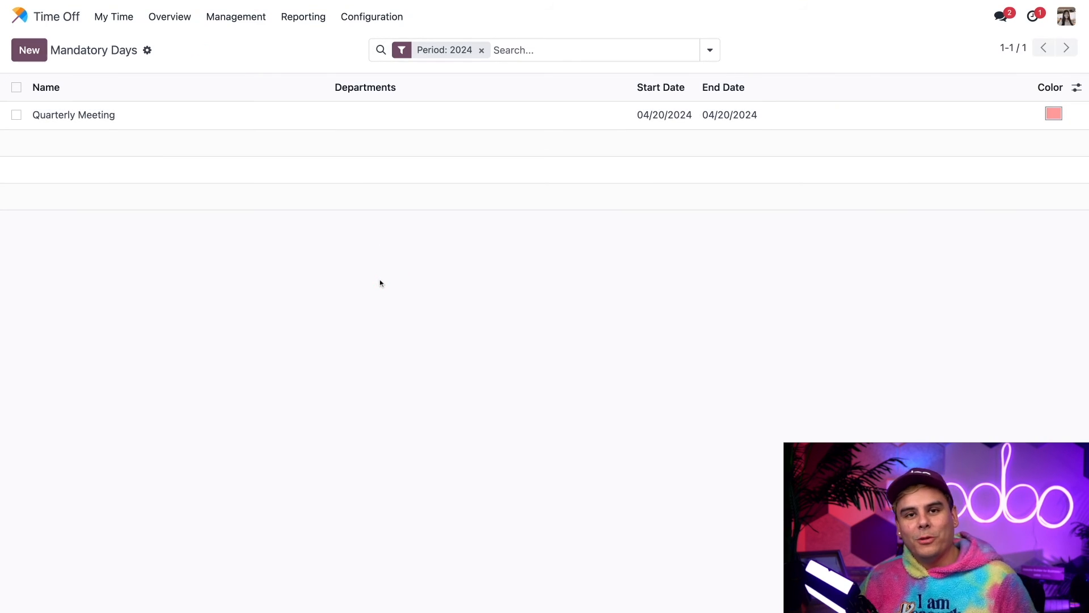